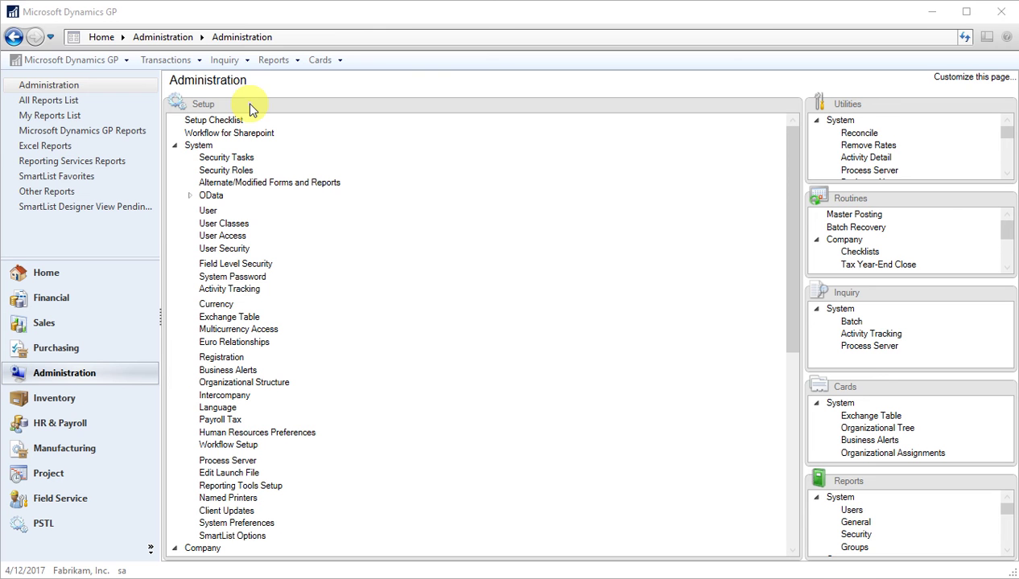
Open the company's Account Format setup and check the Main Segment ID choices without changing the selection
click(788, 191)
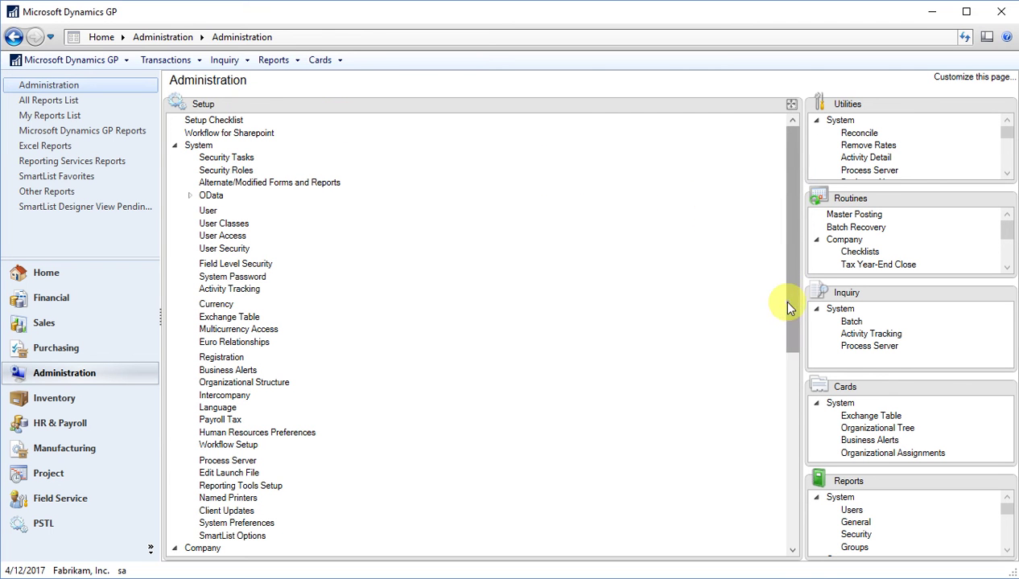
drag(789, 306, 776, 491)
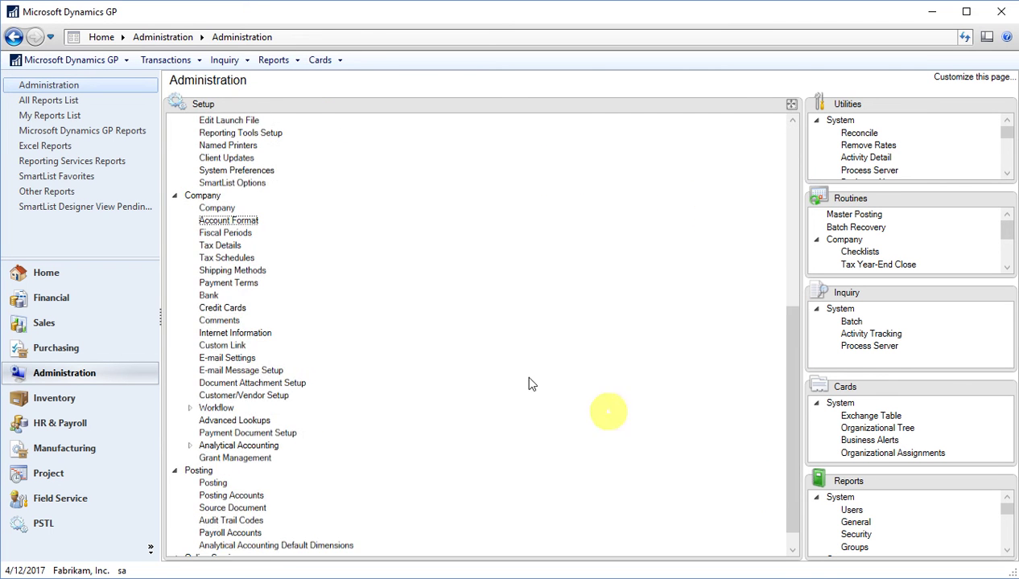
click(221, 226)
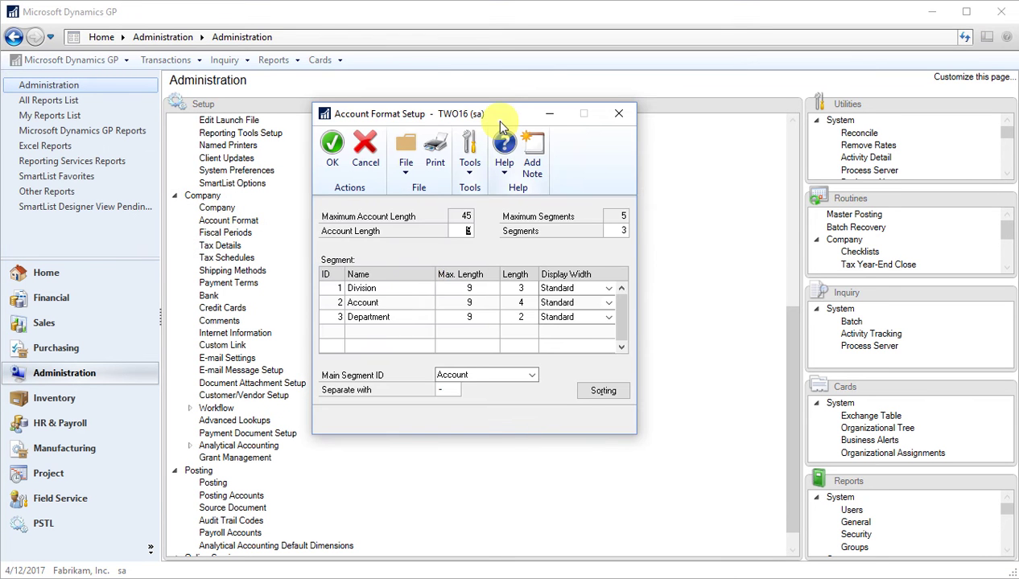
drag(495, 120, 482, 119)
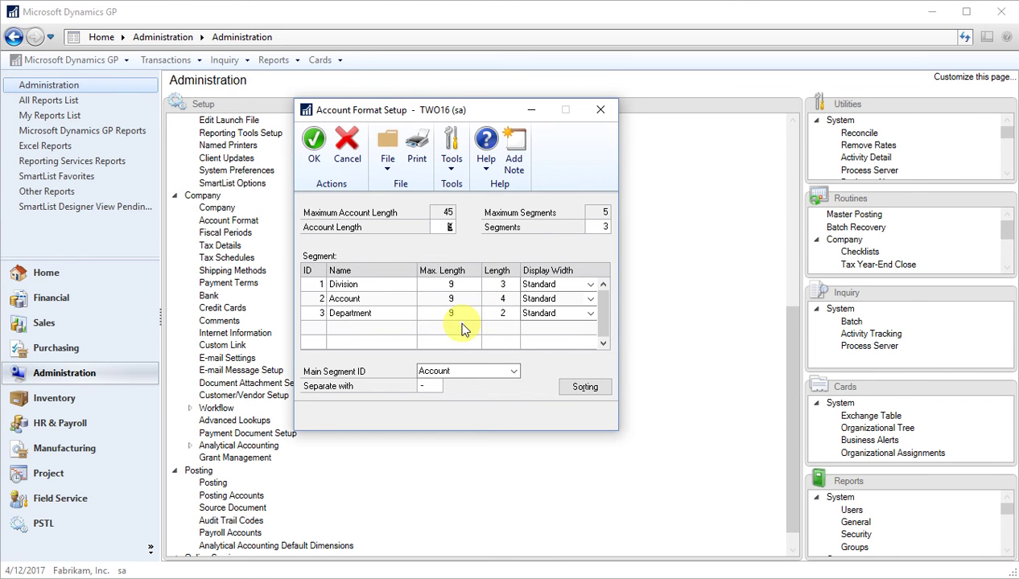
click(513, 373)
click(514, 372)
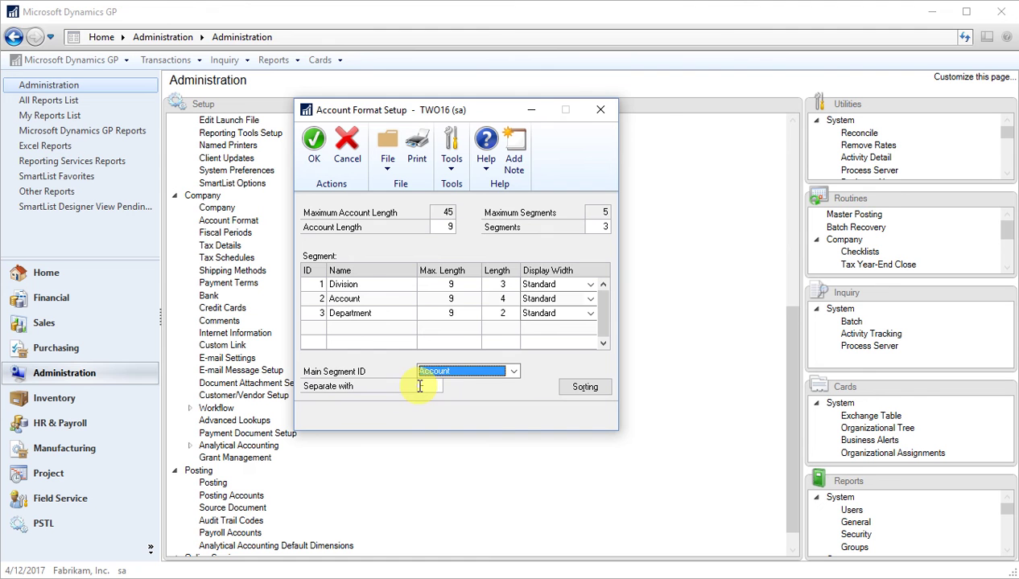
Rename account segment 3 to Location and accept the account format setup
double_click(386, 316)
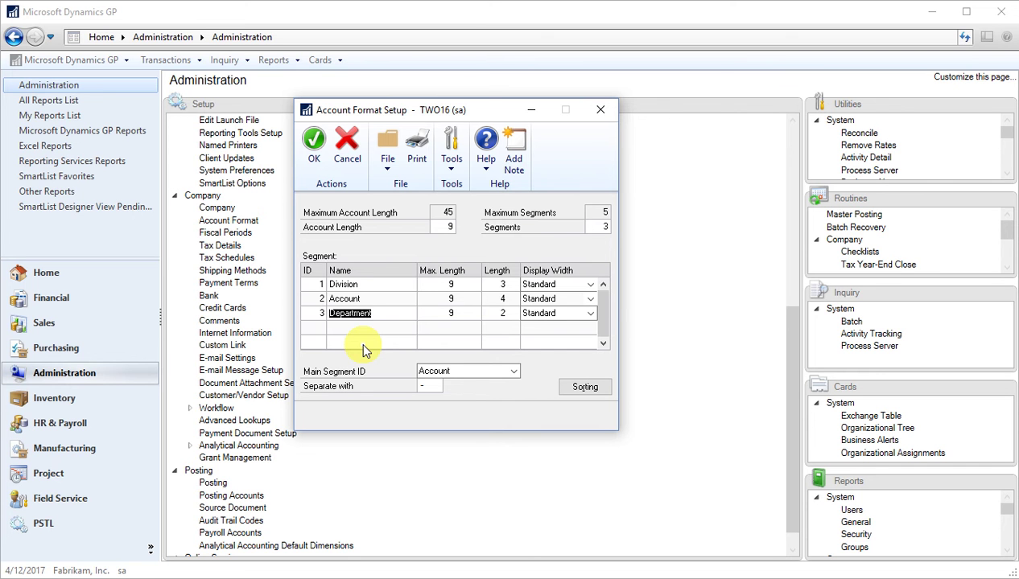
text(Location)
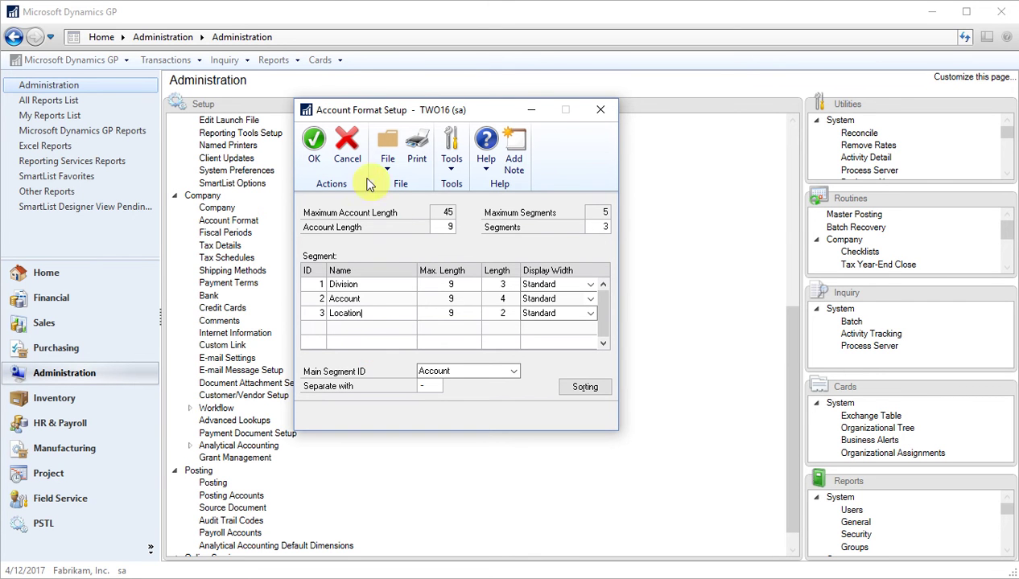
click(317, 150)
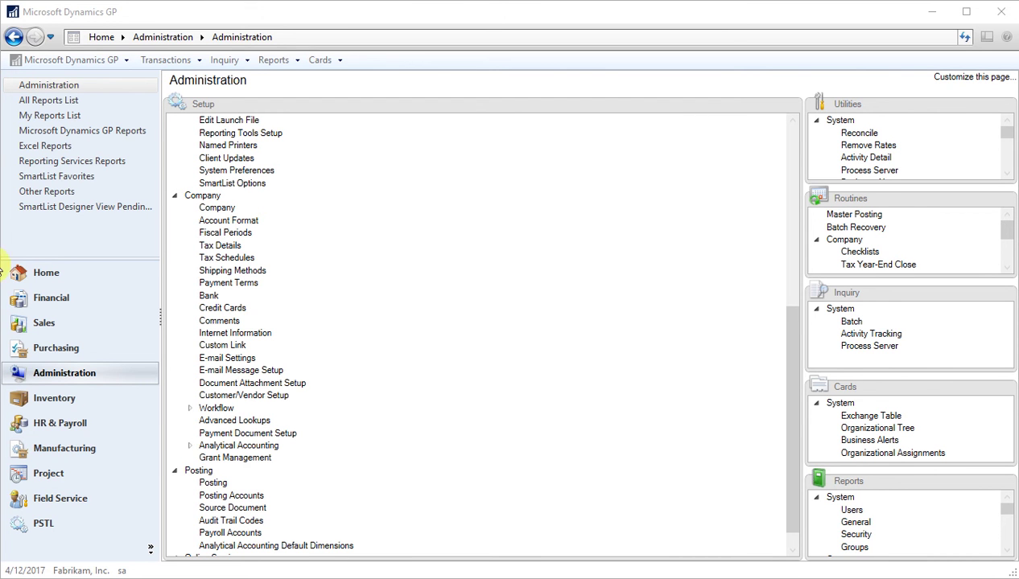
Go to the Financial area and open the Account Maintenance card
click(35, 303)
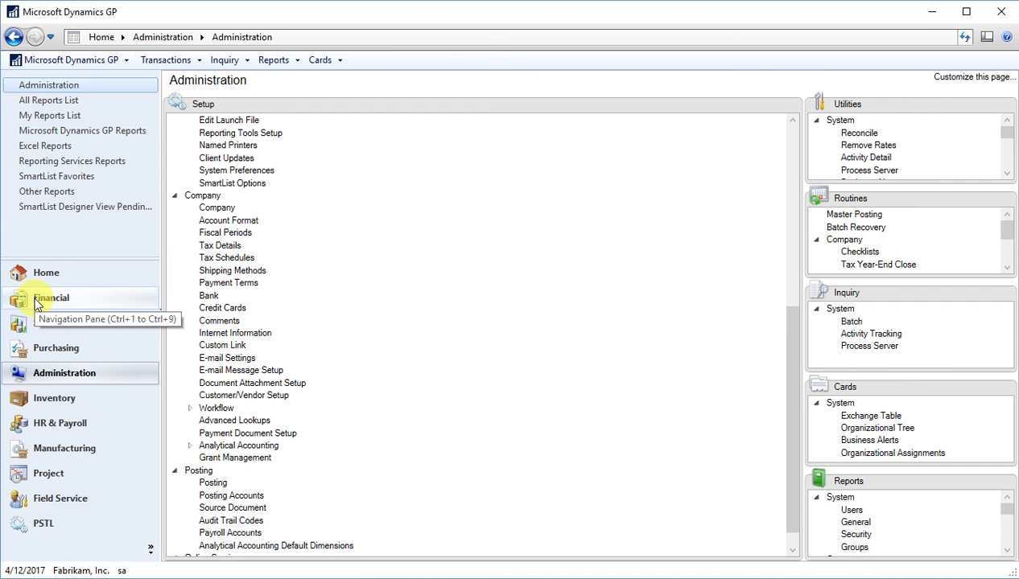
click(39, 303)
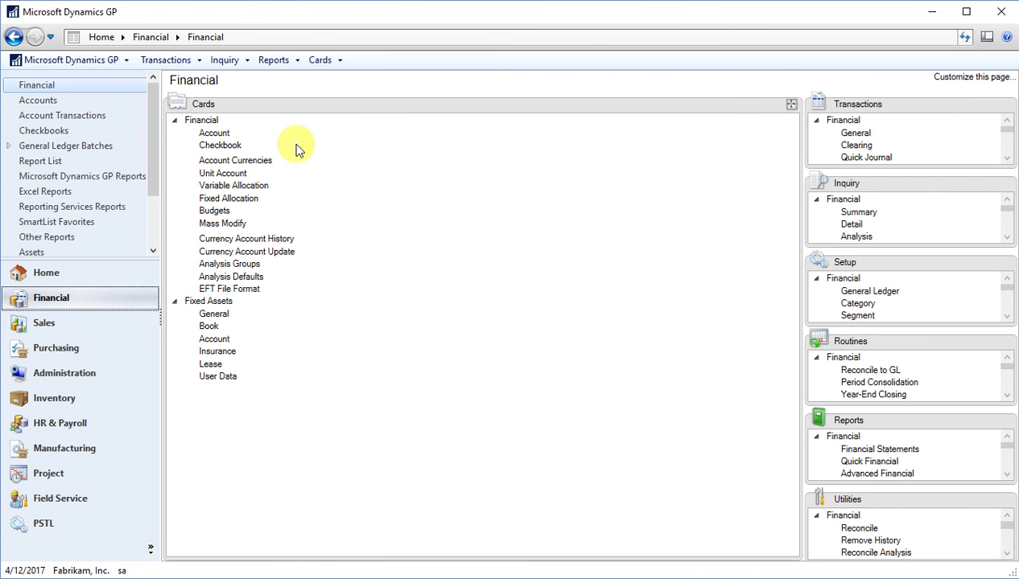
click(218, 137)
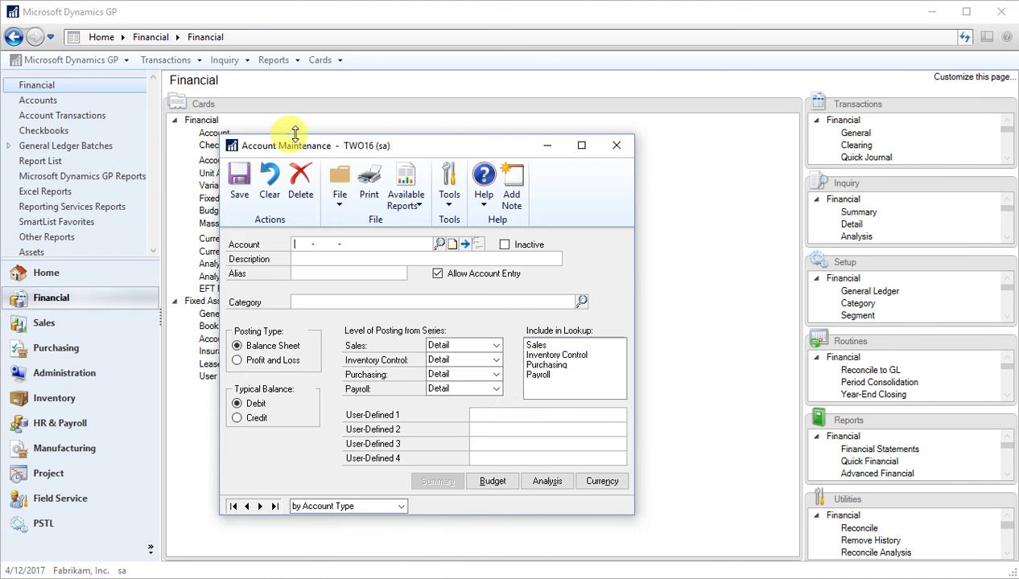
drag(398, 148, 393, 98)
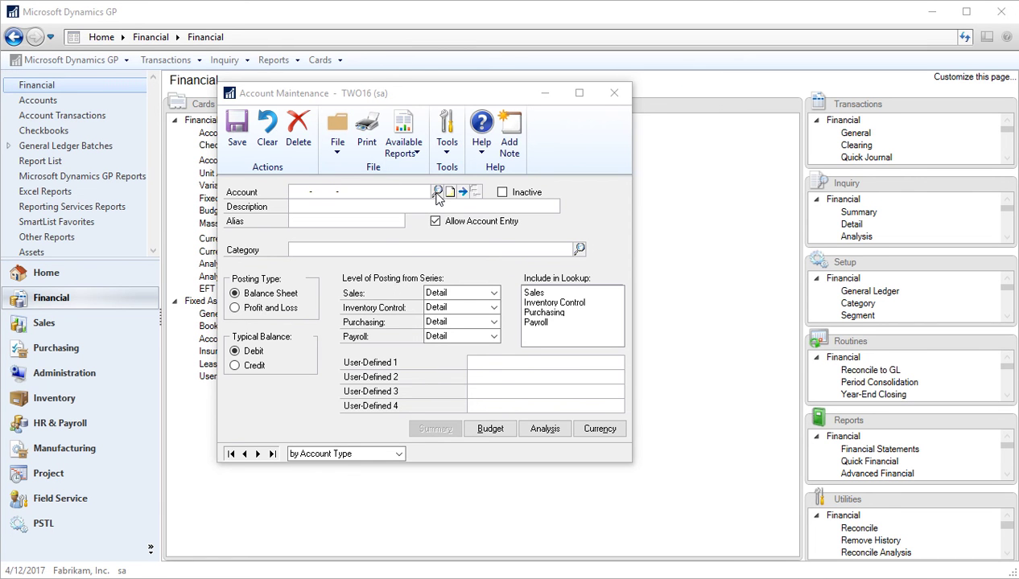
Browse the existing posting accounts in the account lookup and close it without selecting one
click(436, 193)
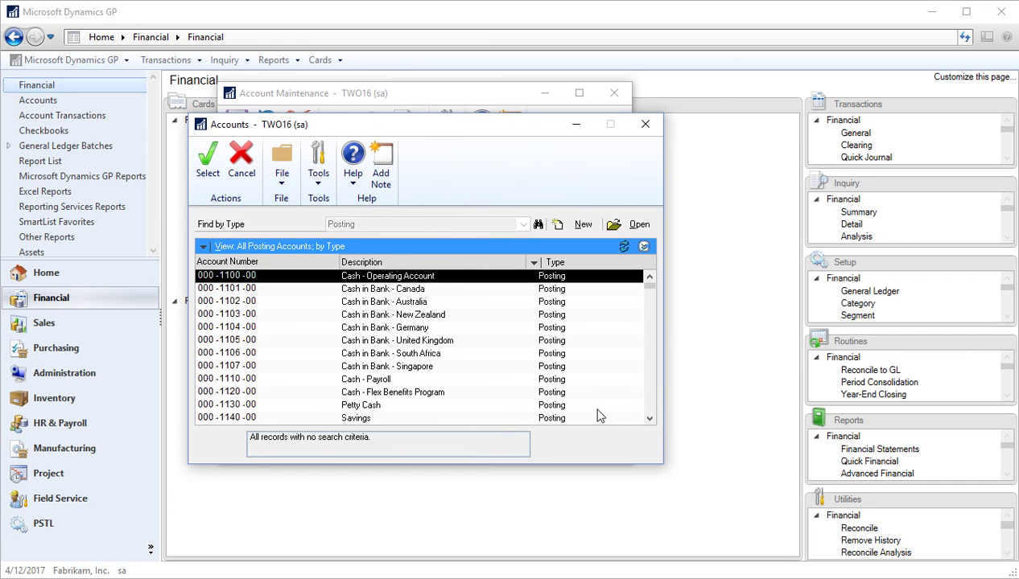
click(649, 419)
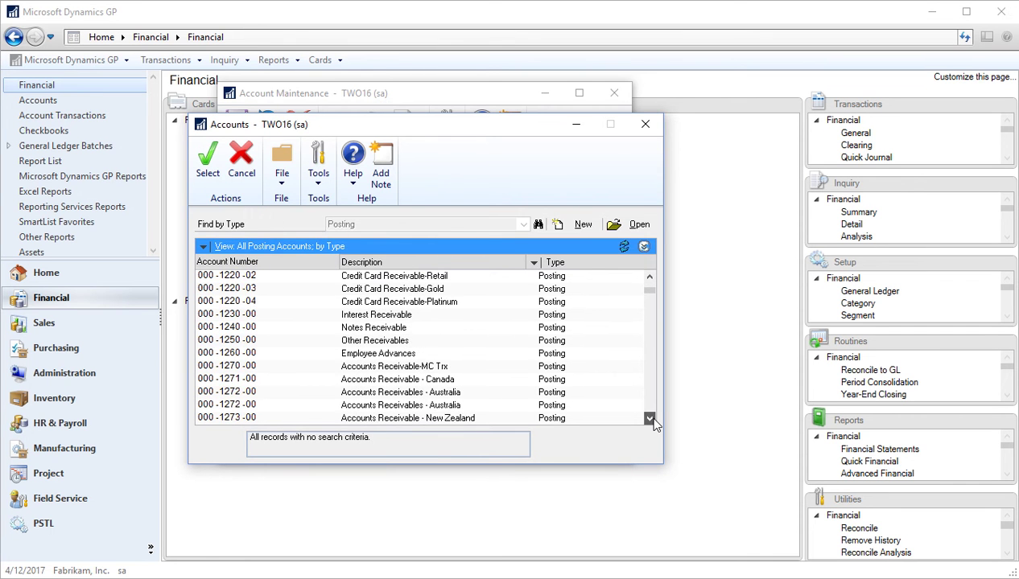
click(645, 126)
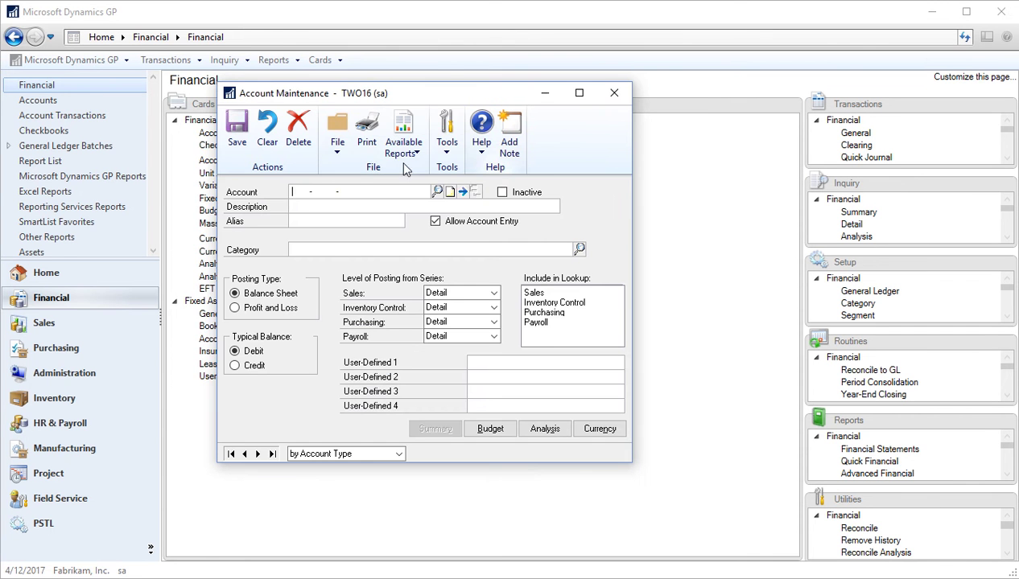
Load the Sales account 000-4100-00 in Account Maintenance
click(294, 193)
text(000 -4100 -00)
key(Tab)
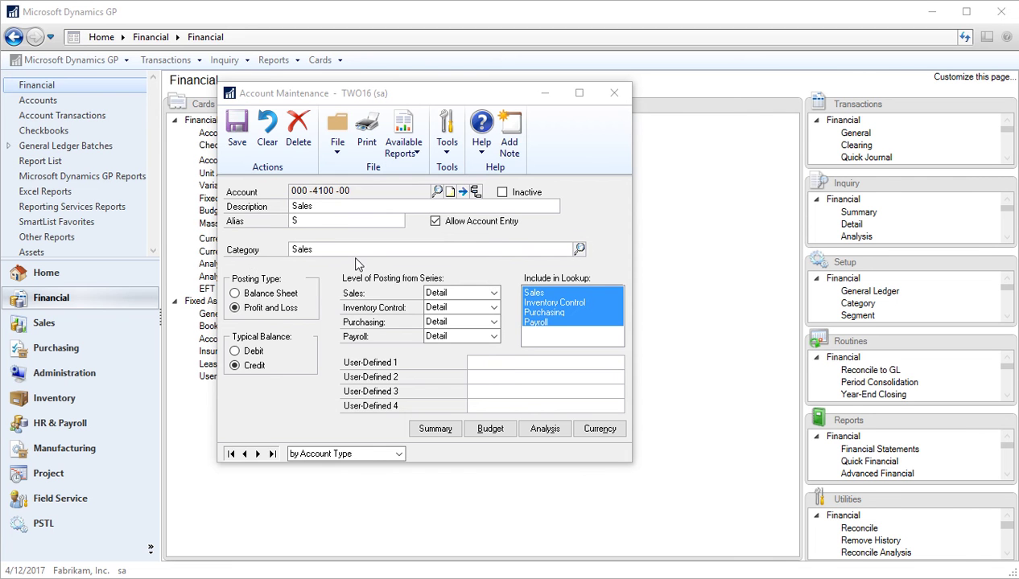
Review the available account categories and the posting level options for the Sales series, leaving both unchanged
click(580, 251)
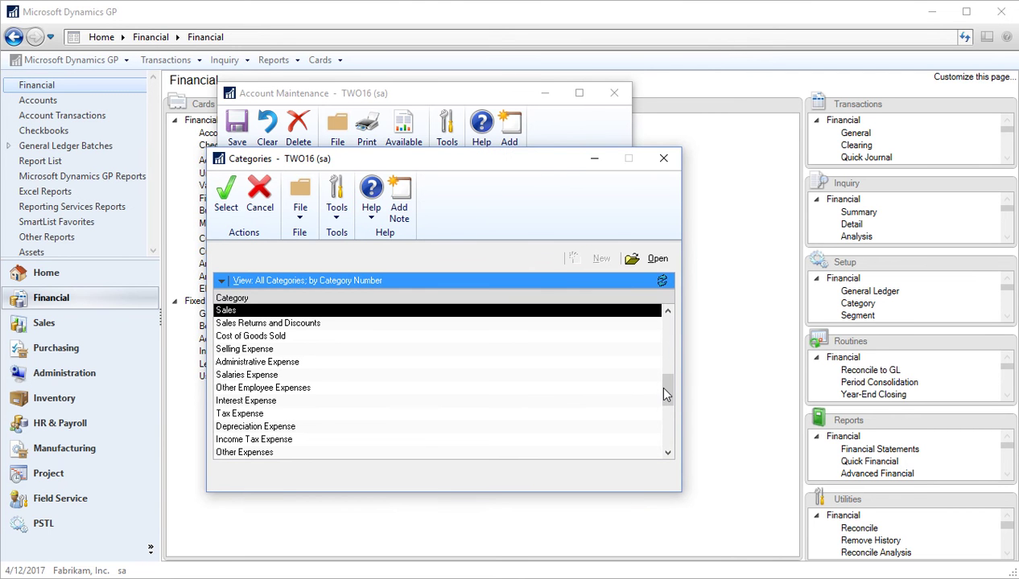
drag(664, 395, 666, 334)
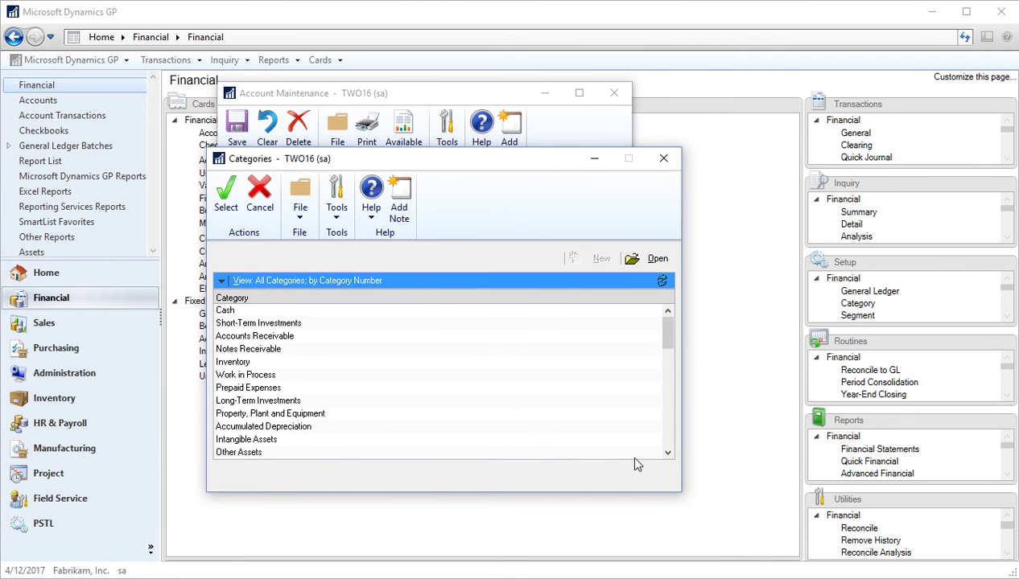
click(662, 159)
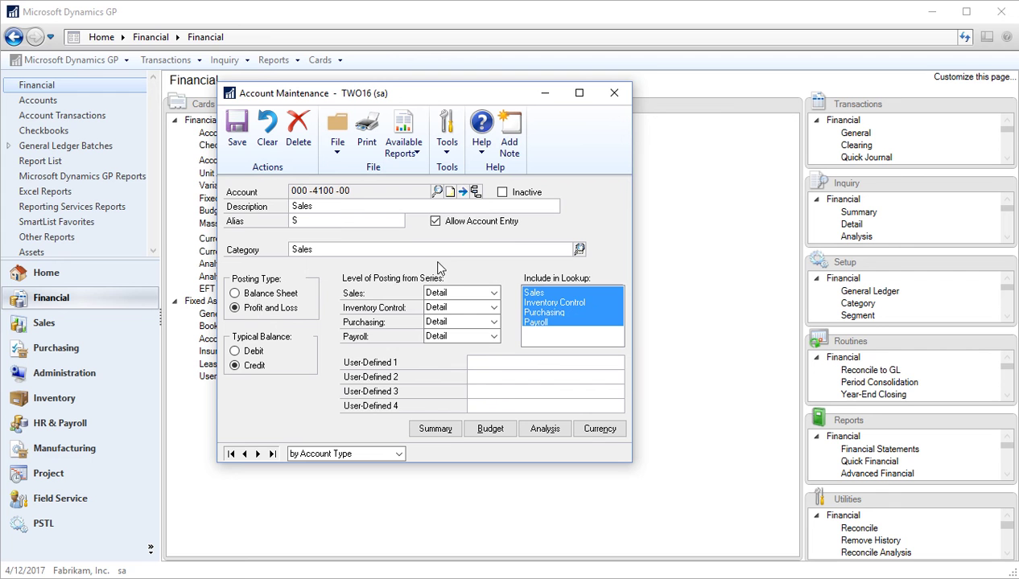
click(493, 293)
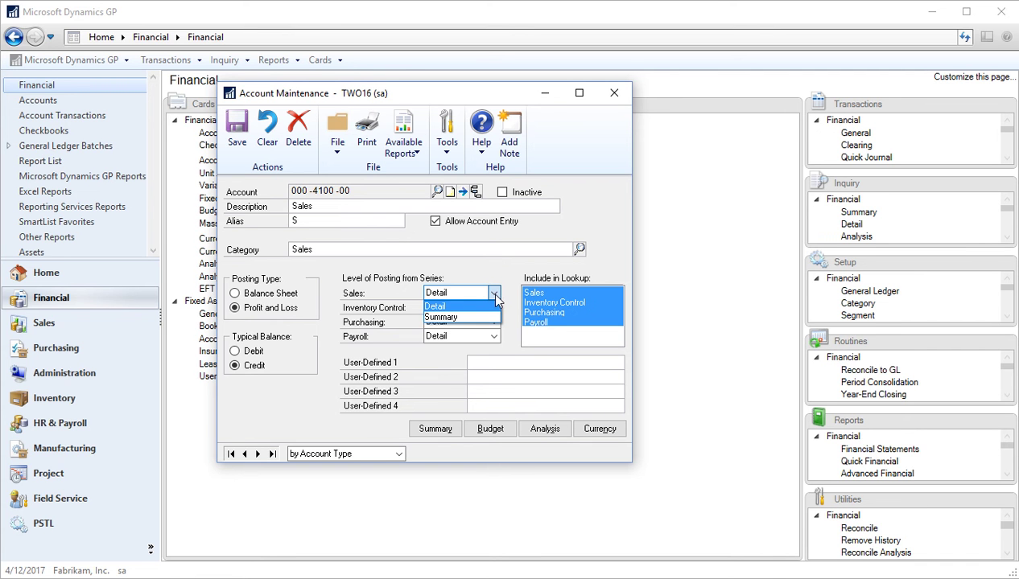
click(495, 295)
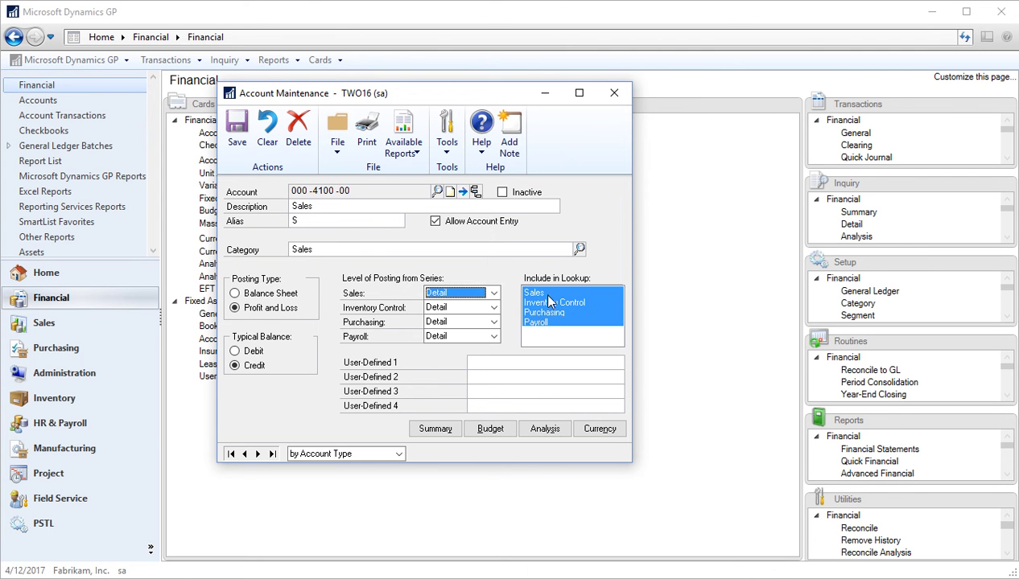
Restrict the account's Include in Lookup selection to the Sales series only
click(546, 302)
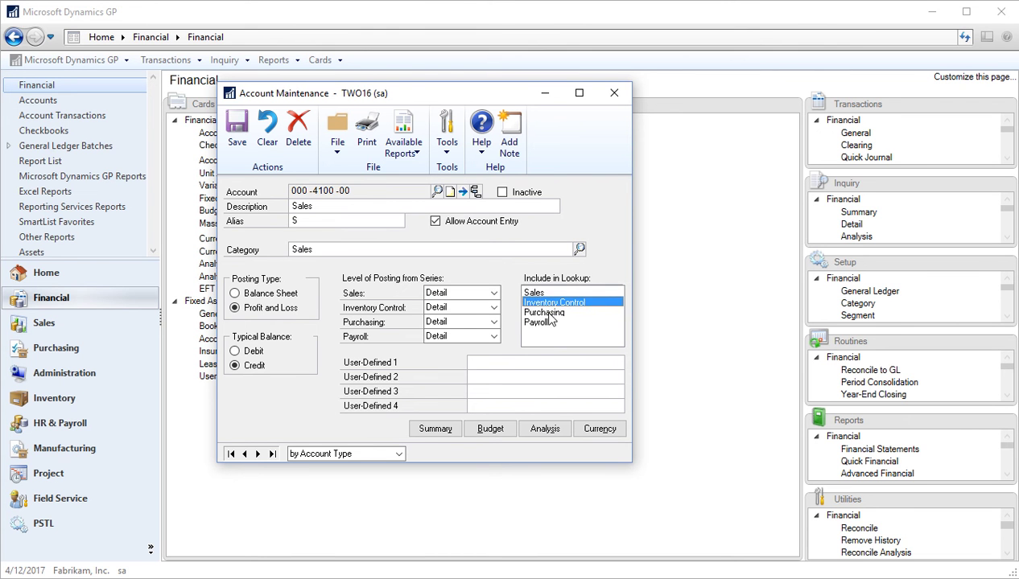
click(544, 312)
click(540, 322)
click(542, 294)
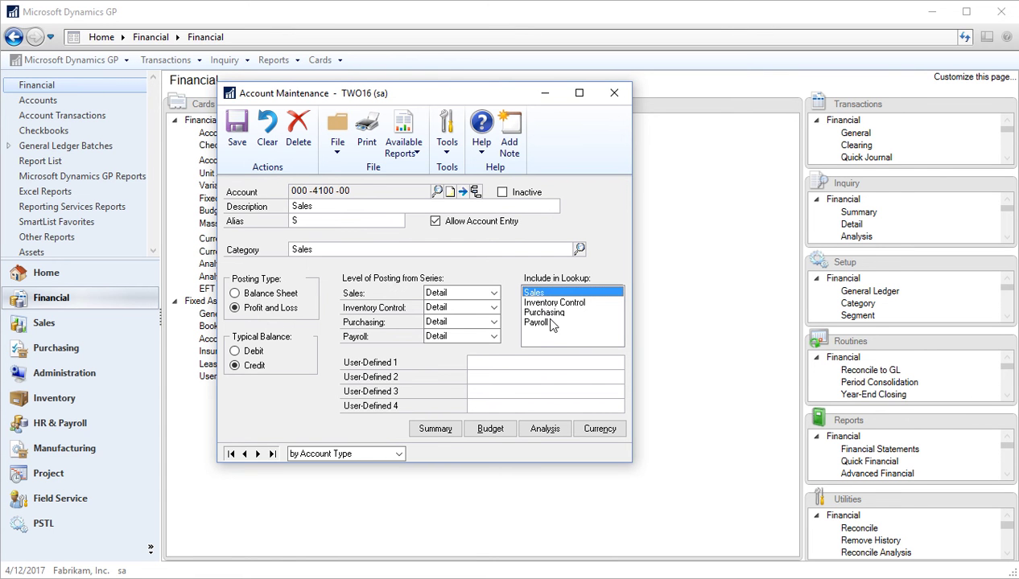
ctrl+click(546, 310)
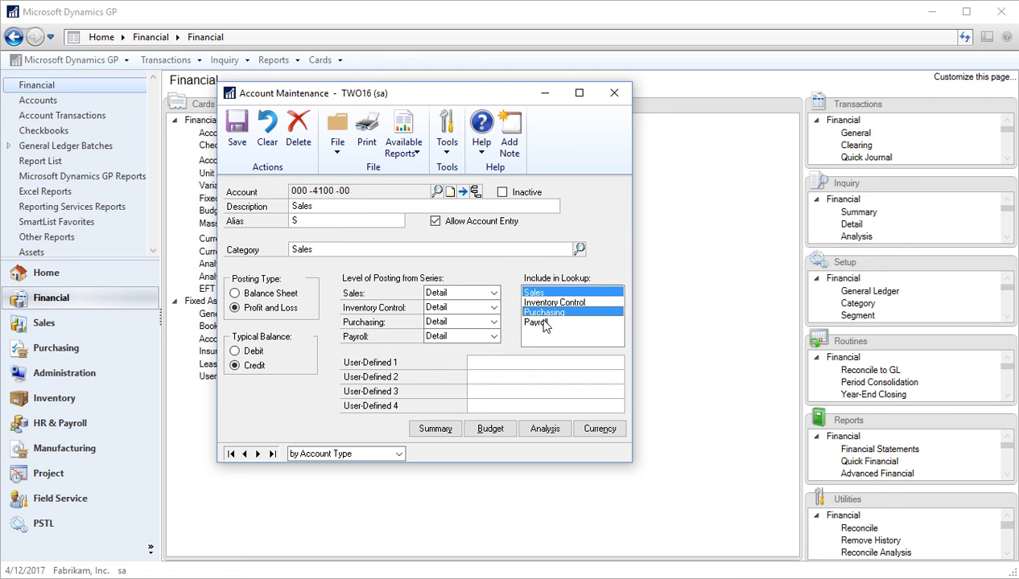
ctrl+click(541, 324)
ctrl+click(539, 323)
ctrl+click(538, 312)
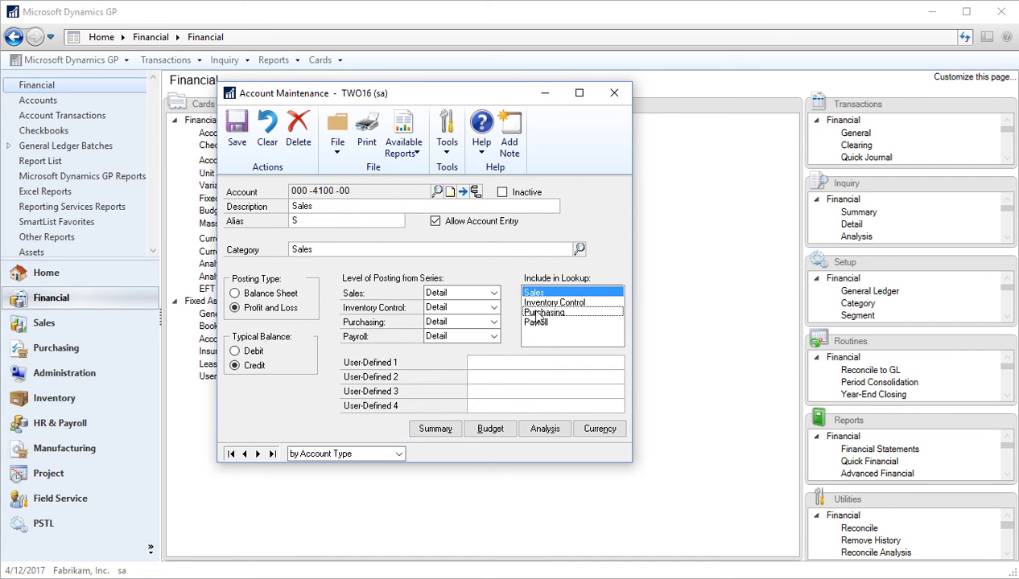
click(500, 362)
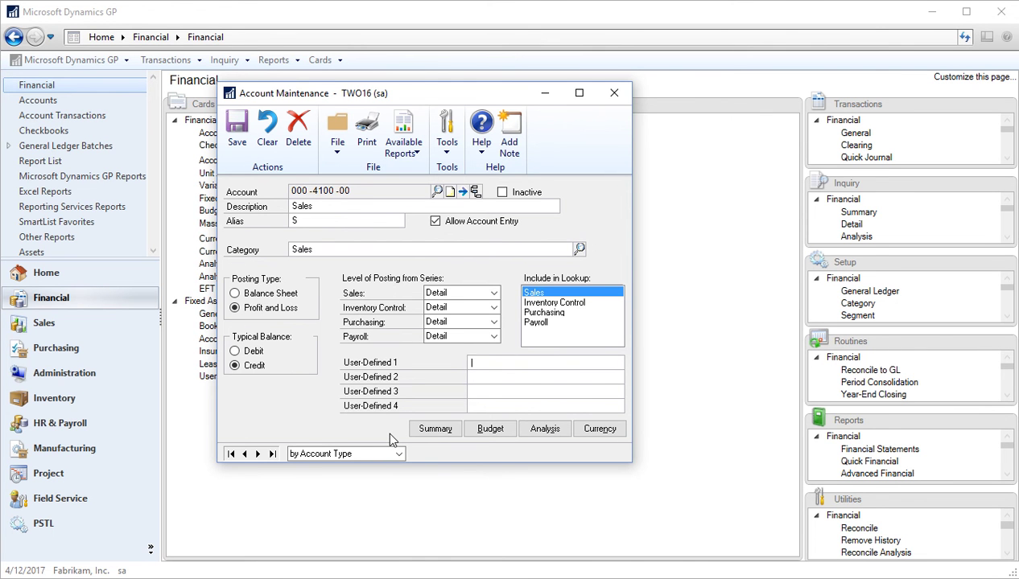
View the Sales account's period summary for 2017 and close it
click(435, 430)
drag(526, 150, 387, 73)
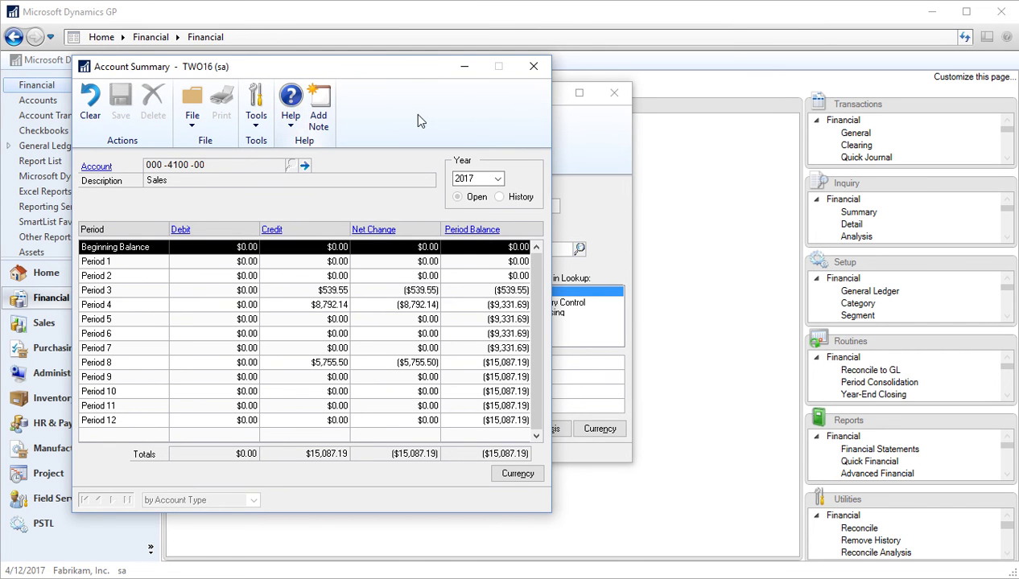
click(534, 67)
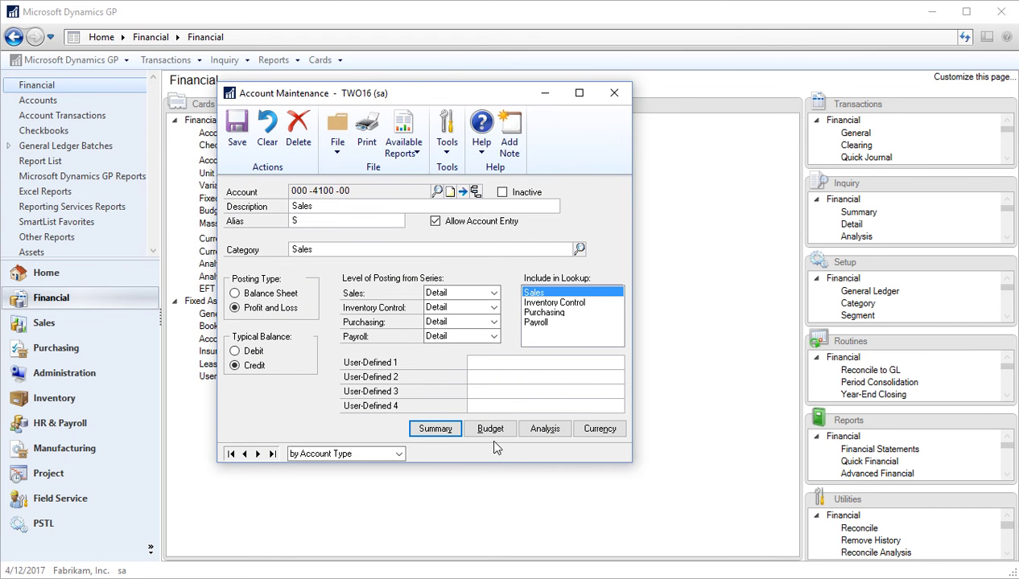
Look at the budget maintenance form for the Sales account and close it without entering a budget
click(493, 430)
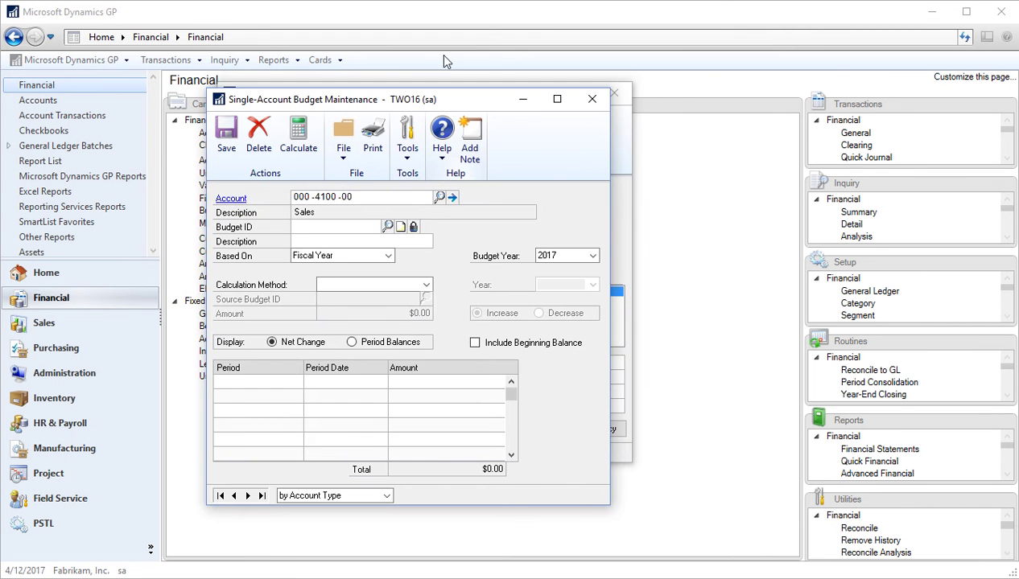
drag(455, 94, 390, 80)
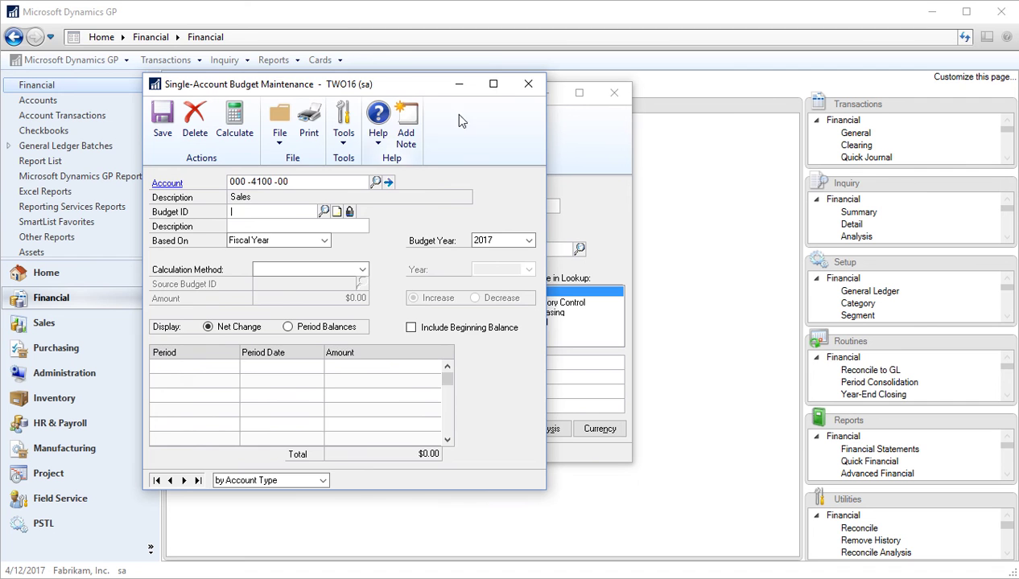
click(529, 85)
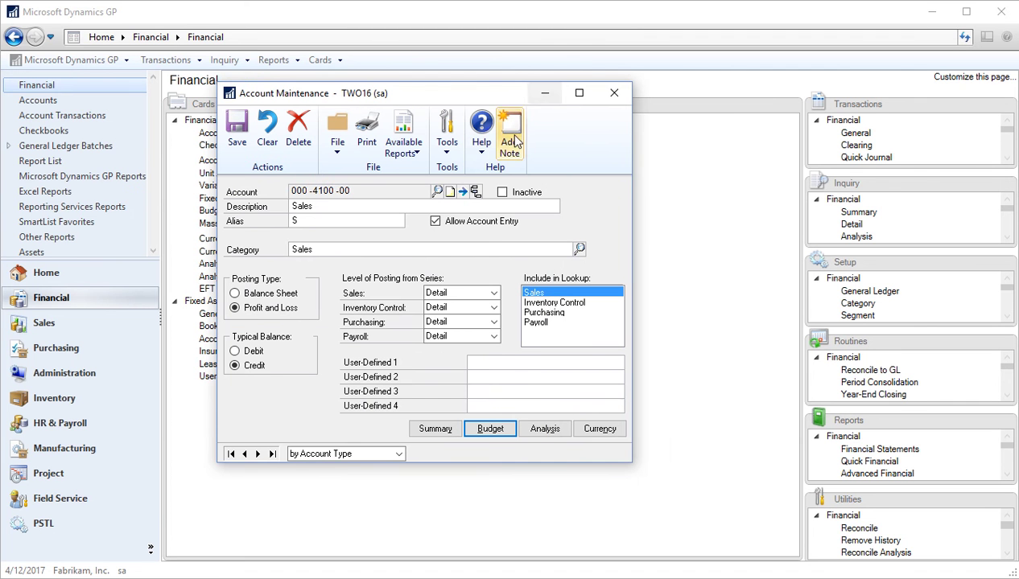
Review the Sales account's assigned currencies, and close Account Maintenance with its changes saved
click(599, 429)
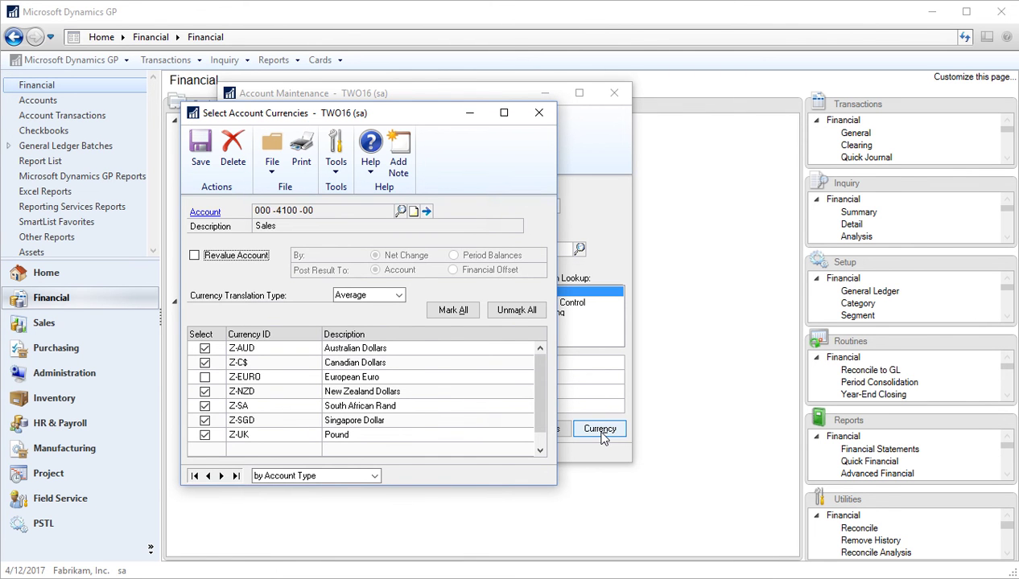
click(536, 114)
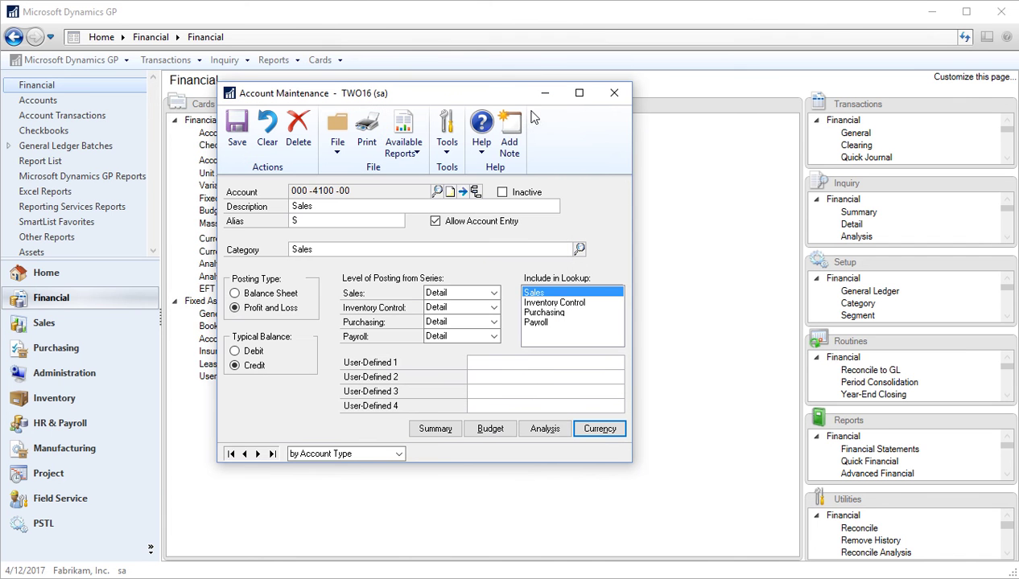
click(612, 93)
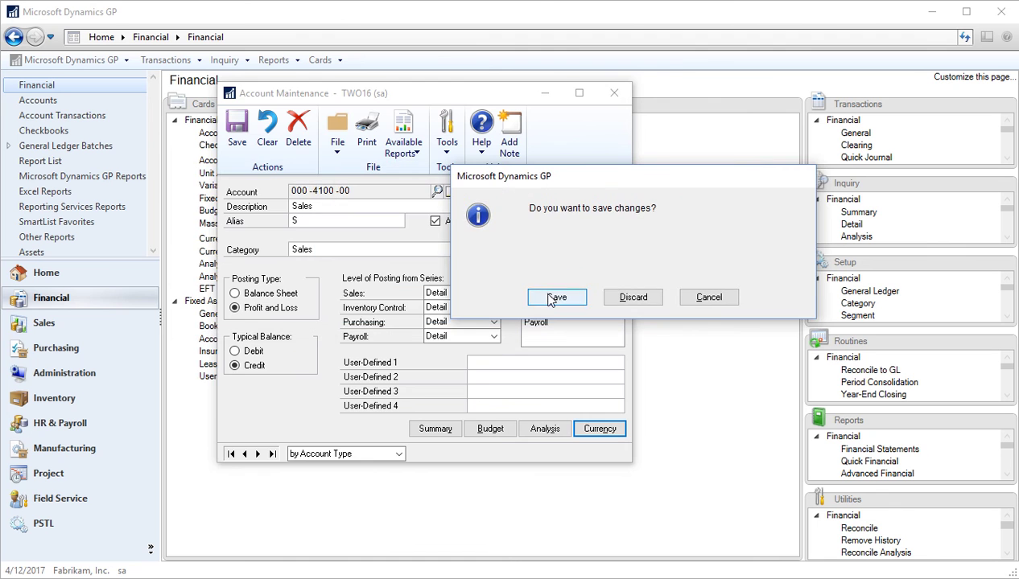
click(527, 304)
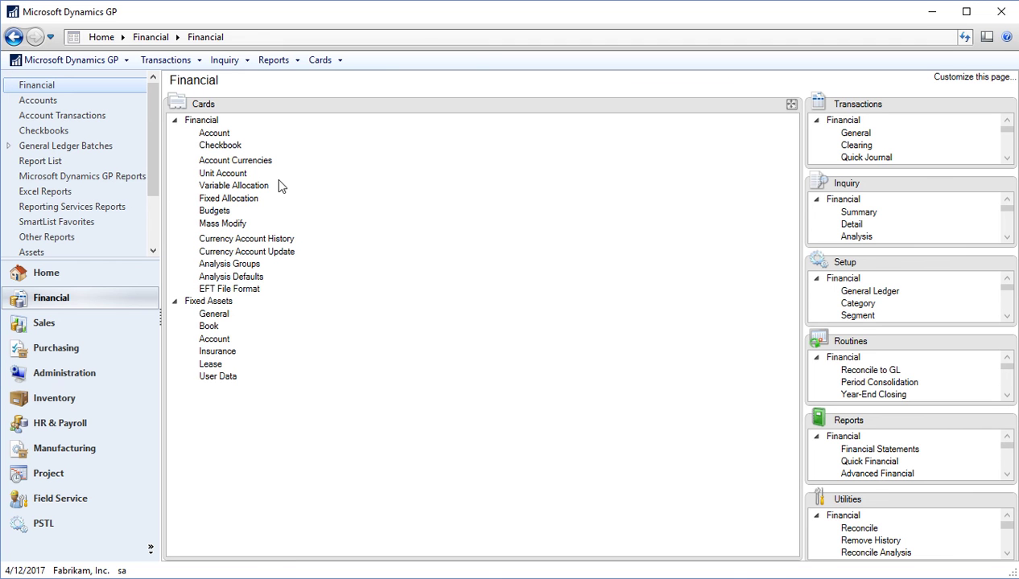
Open Unit Account Maintenance and look up the Square Footage-Administration unit account to load its record
click(233, 175)
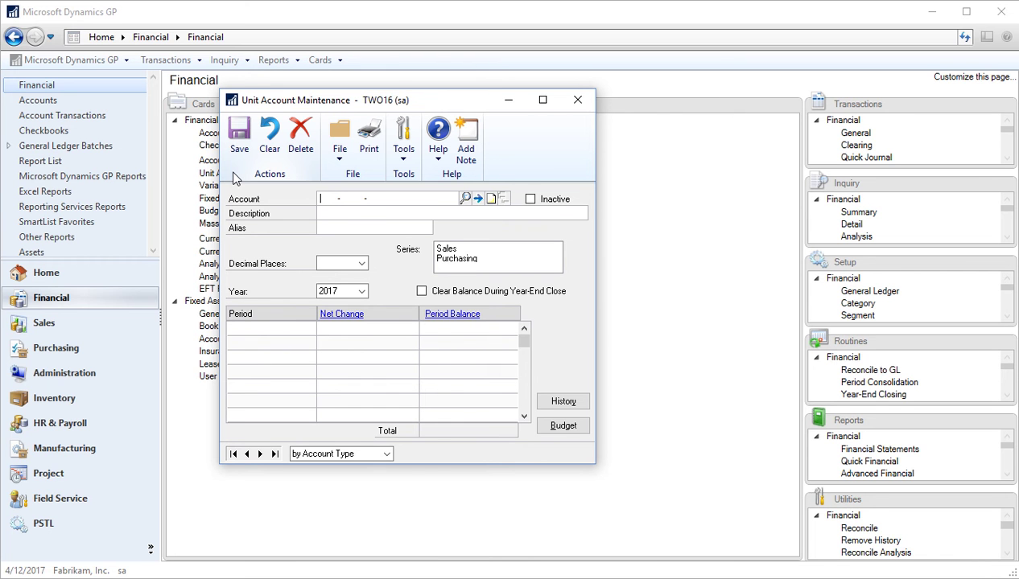
click(463, 205)
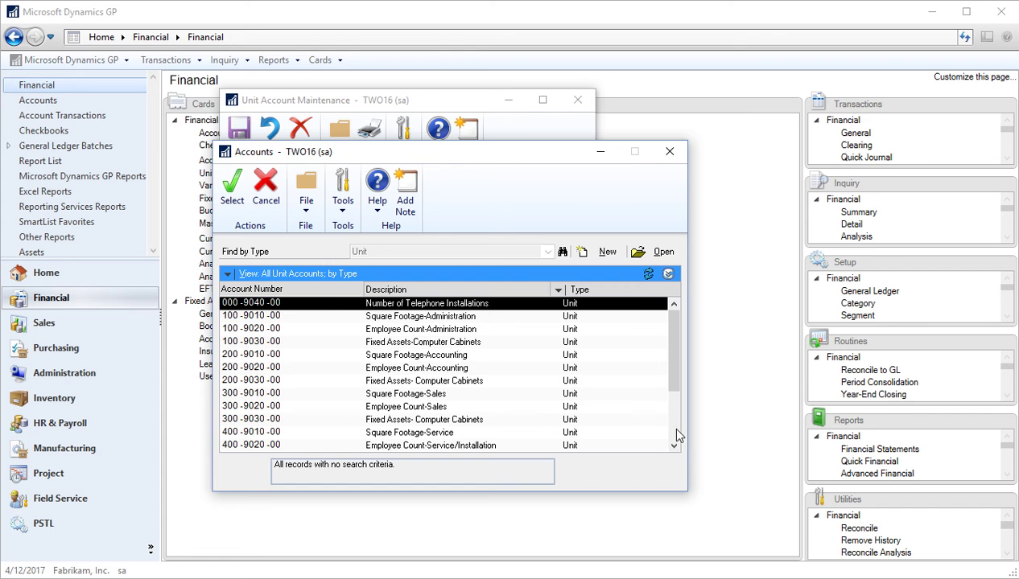
scroll(670, 424, down, 3)
scroll(666, 405, up, 3)
click(401, 318)
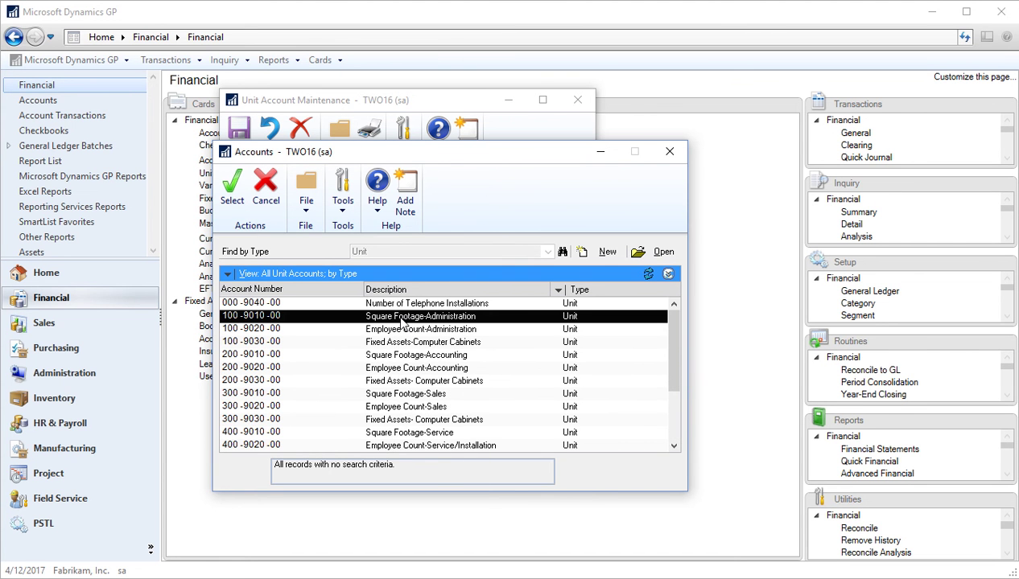
double_click(401, 319)
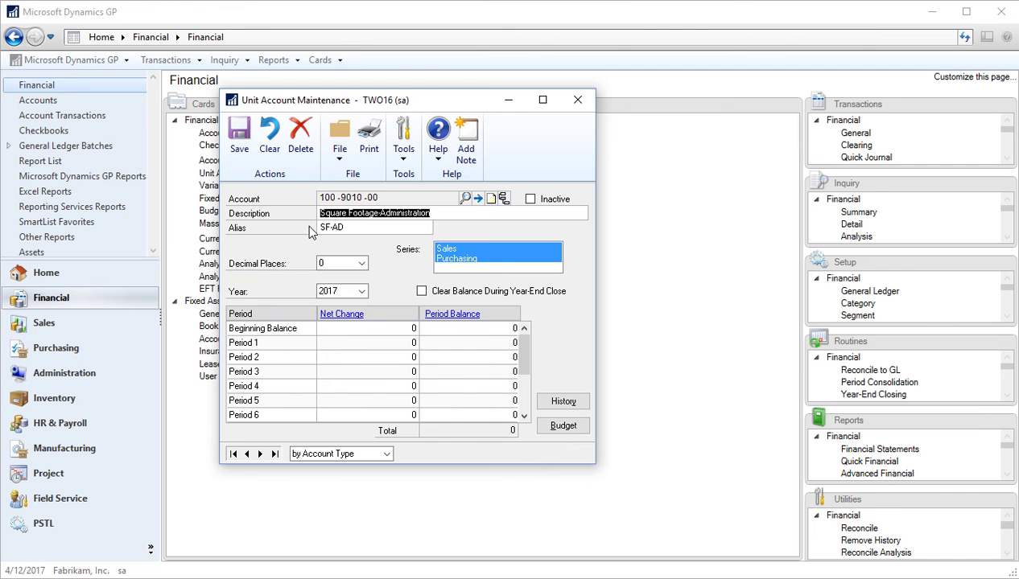
Check the Decimal Places and Year choices for the Square Footage-Administration unit account, leaving both settings as they are
click(363, 264)
click(362, 264)
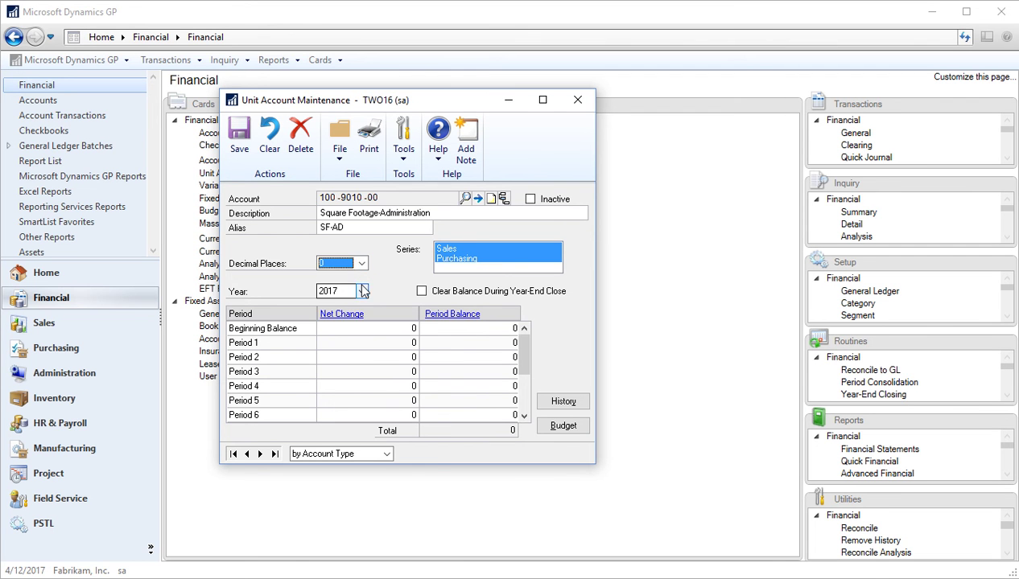
click(362, 292)
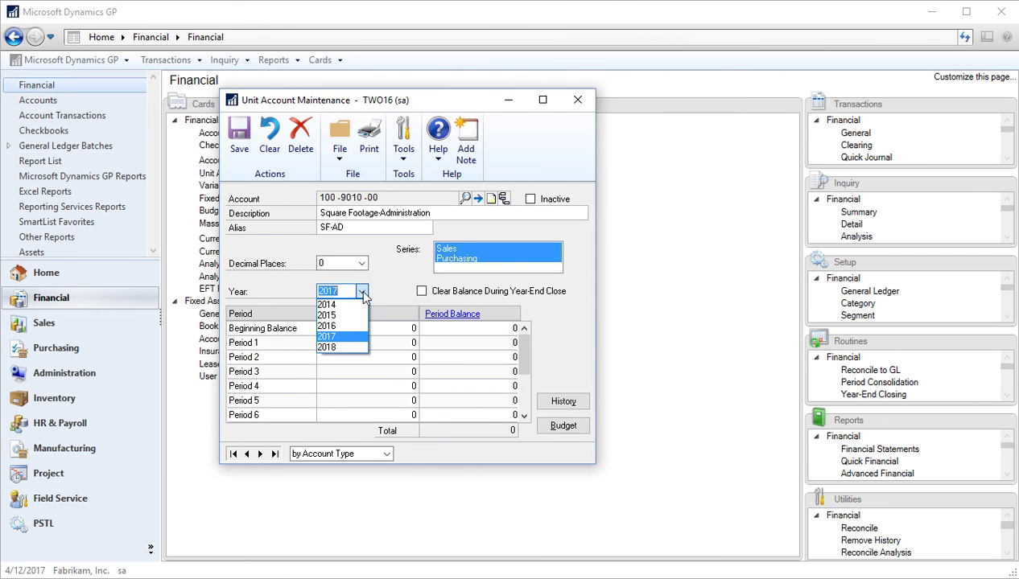
click(362, 295)
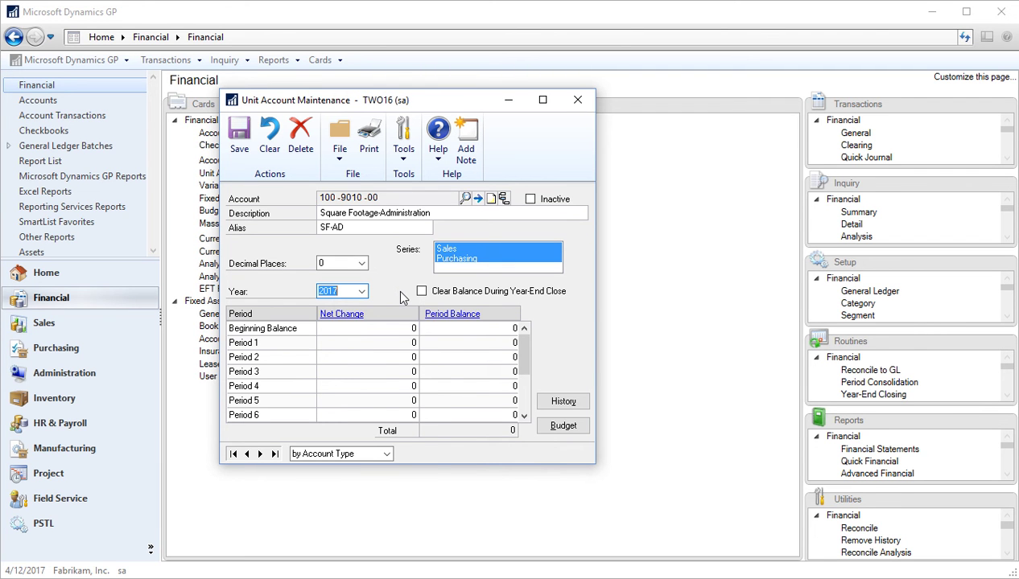
View the unit account's history summary for 2017, and close both the summary and Unit Account Maintenance
click(555, 401)
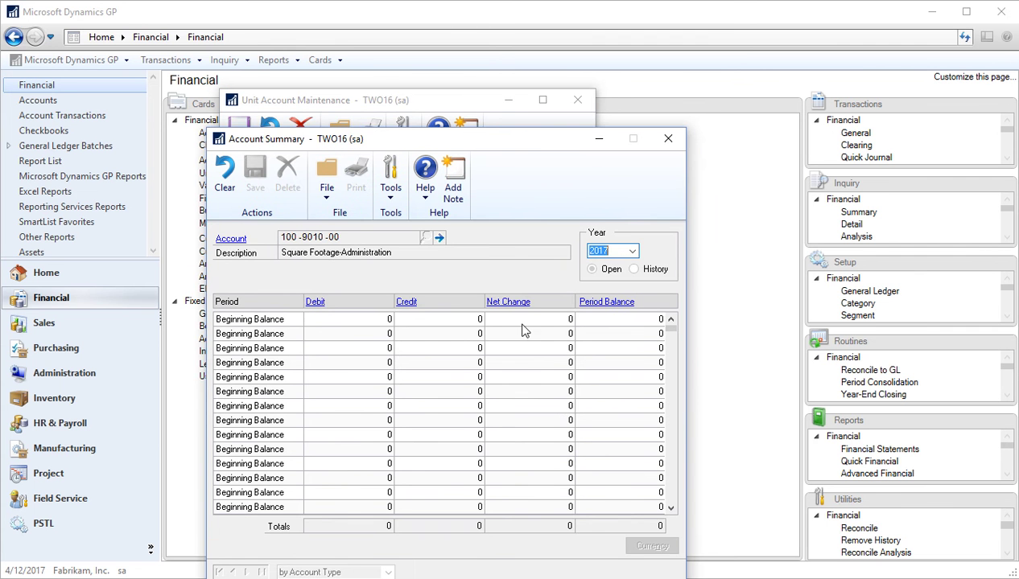
drag(536, 148, 453, 95)
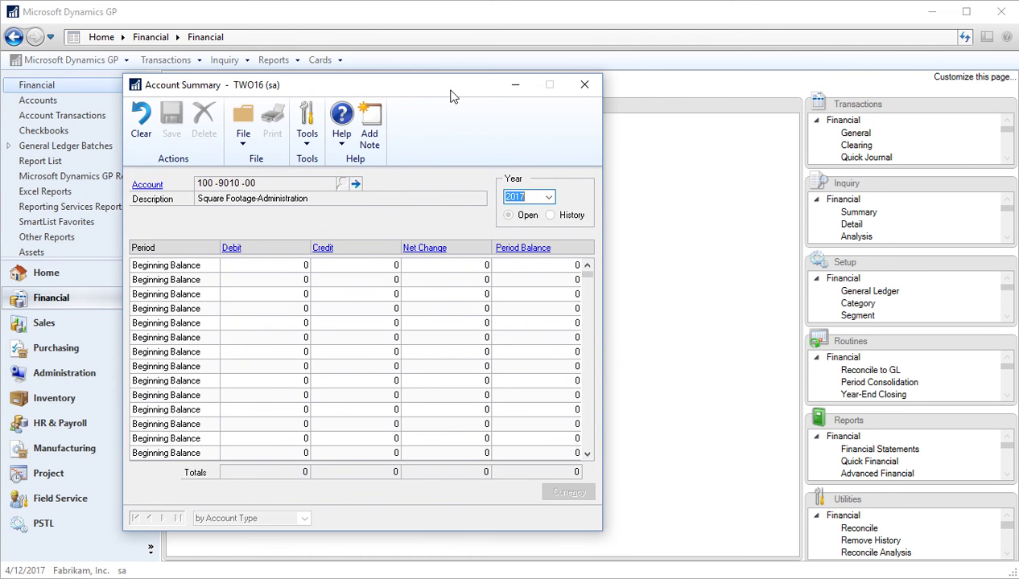
click(584, 85)
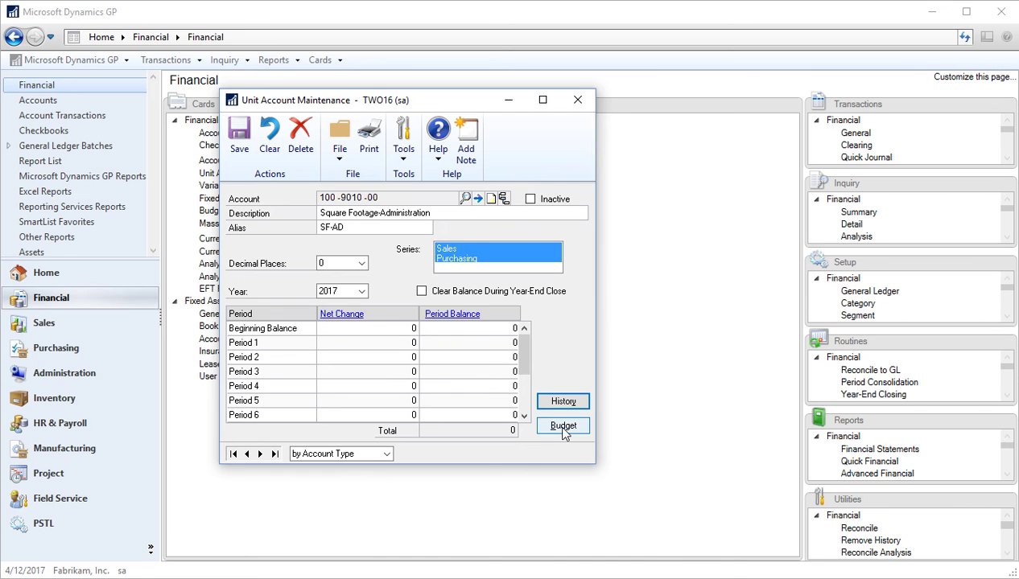
click(577, 102)
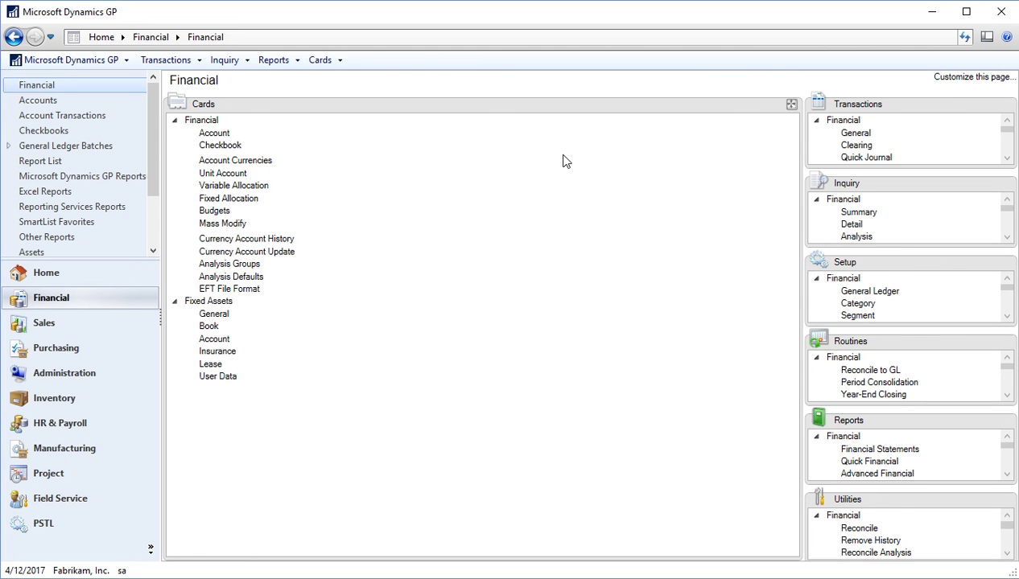
Load the Rent Expense account in Variable Allocation Maintenance and check the posting level choices for the Sales series
click(252, 186)
drag(394, 110, 485, 118)
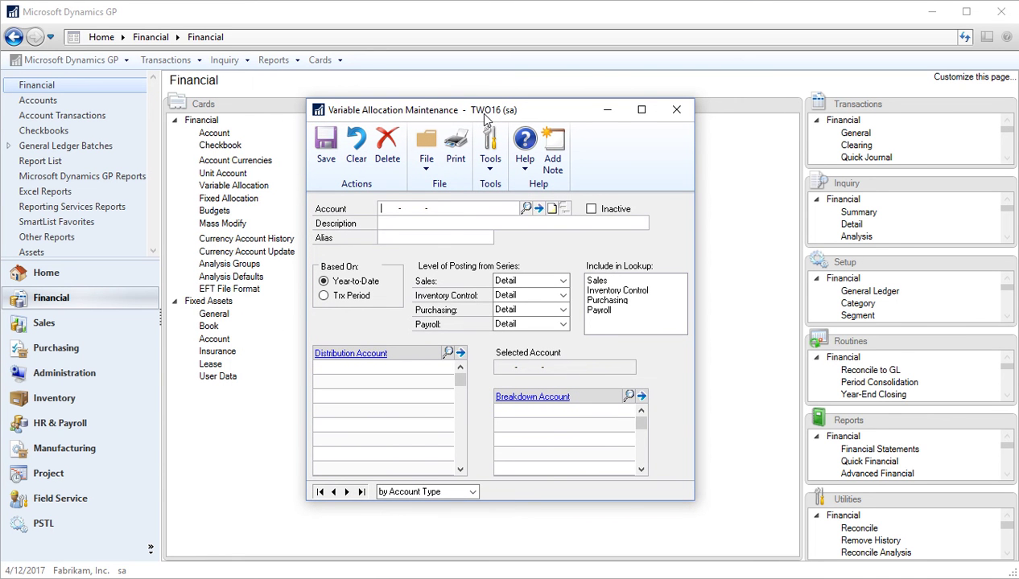
drag(485, 118, 498, 90)
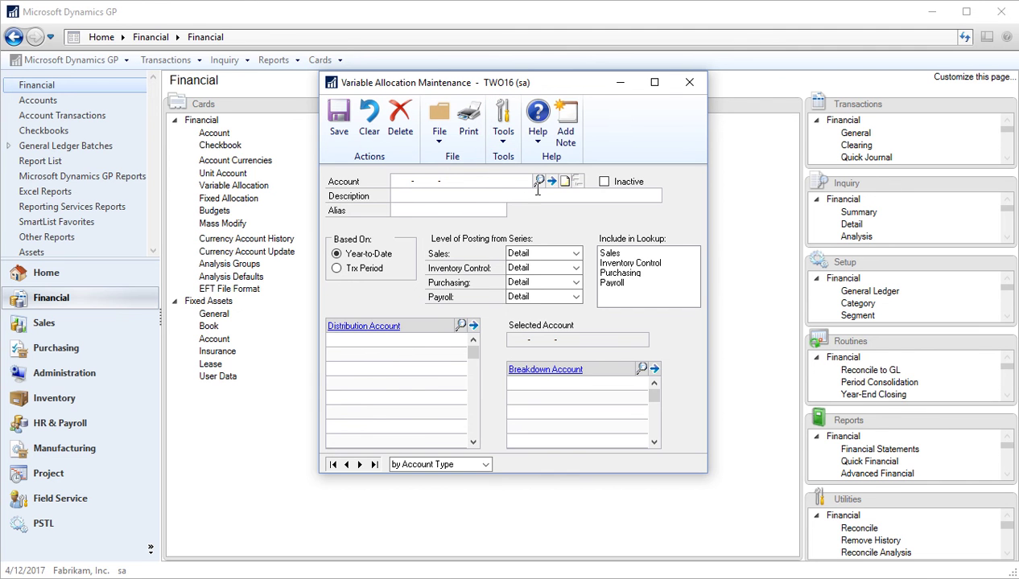
click(540, 181)
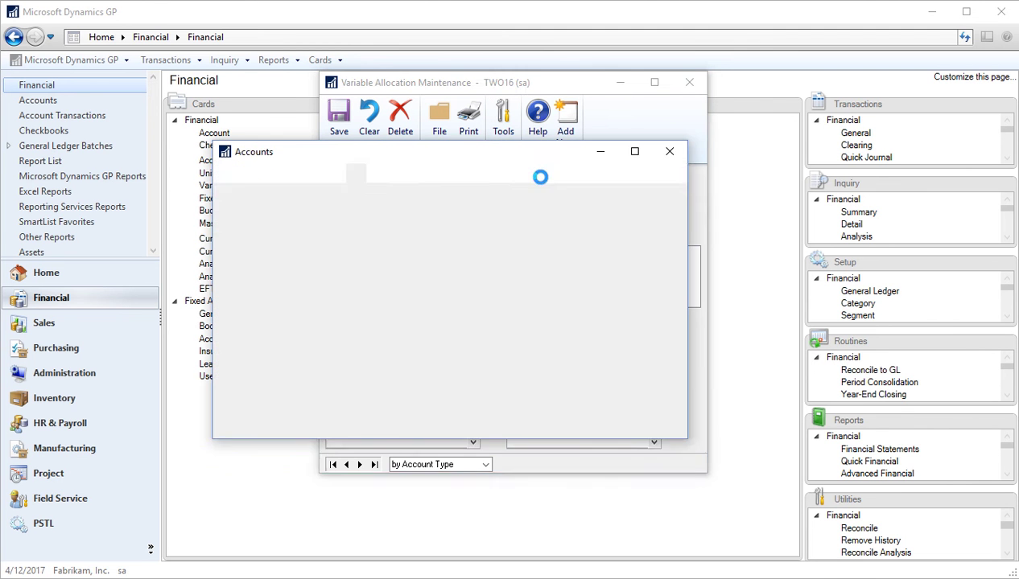
double_click(406, 306)
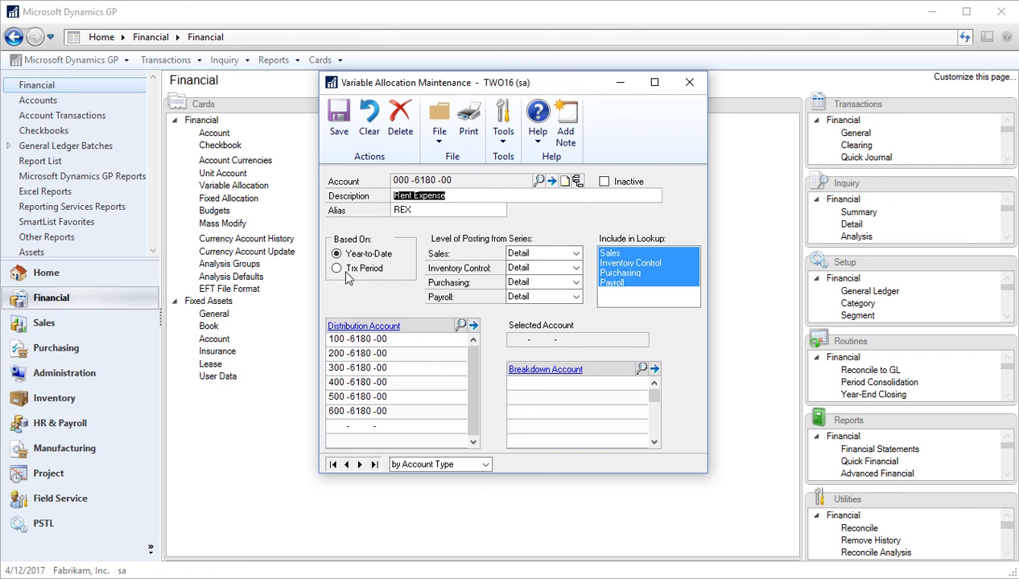
click(577, 256)
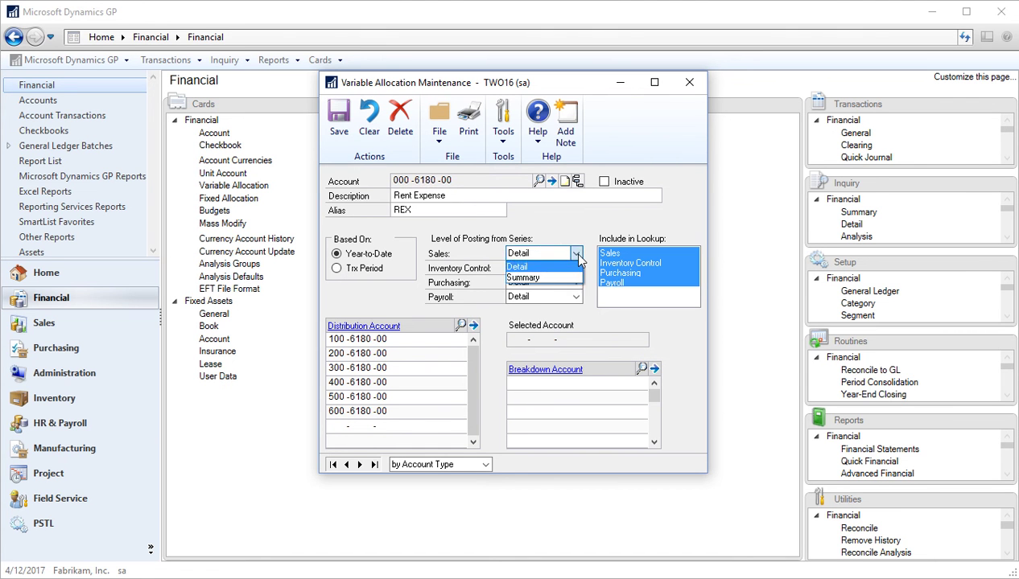
click(578, 257)
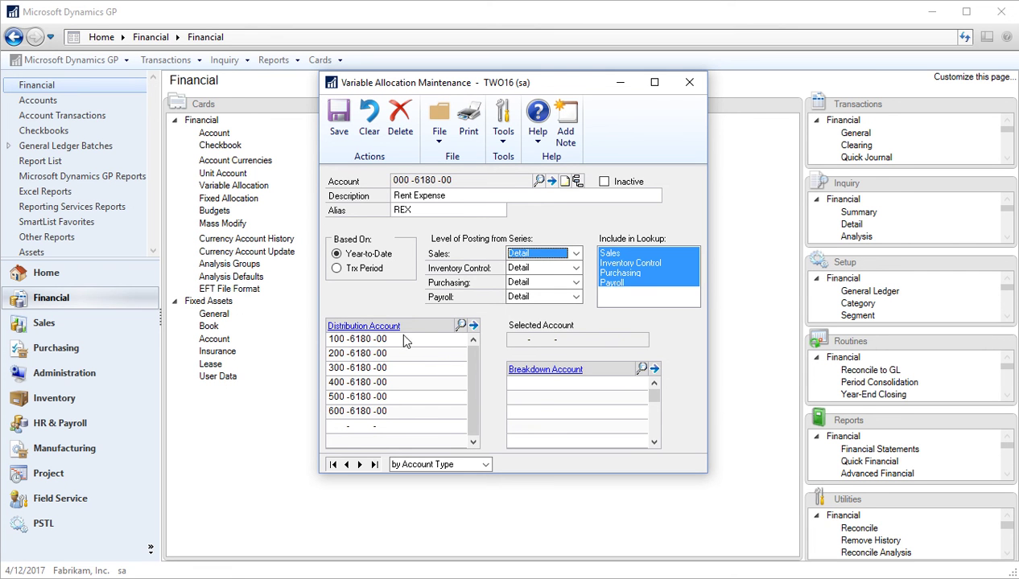
Trace the first distribution account's breakdown account to its unit account record, and close that record
click(361, 340)
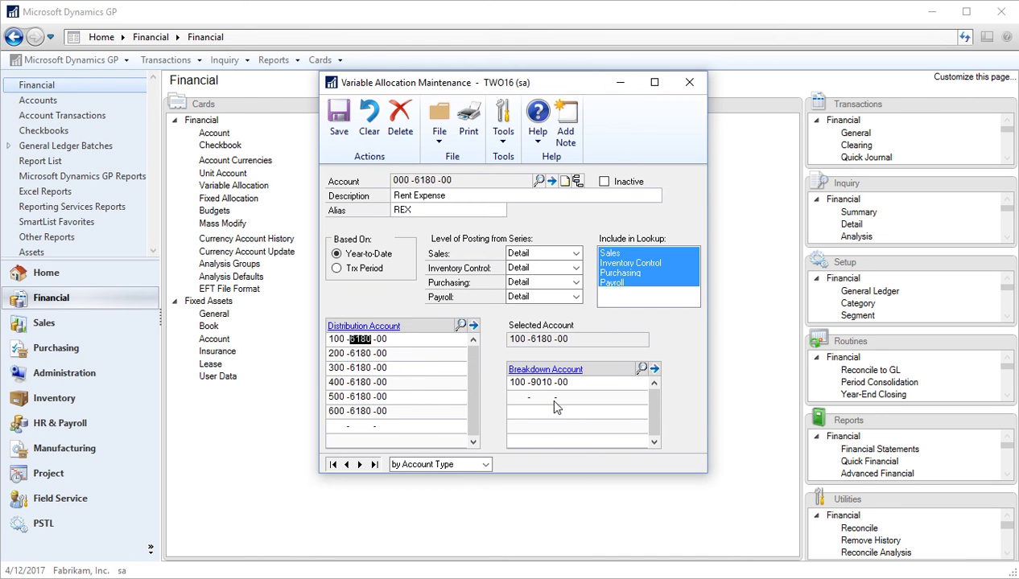
double_click(544, 382)
click(653, 369)
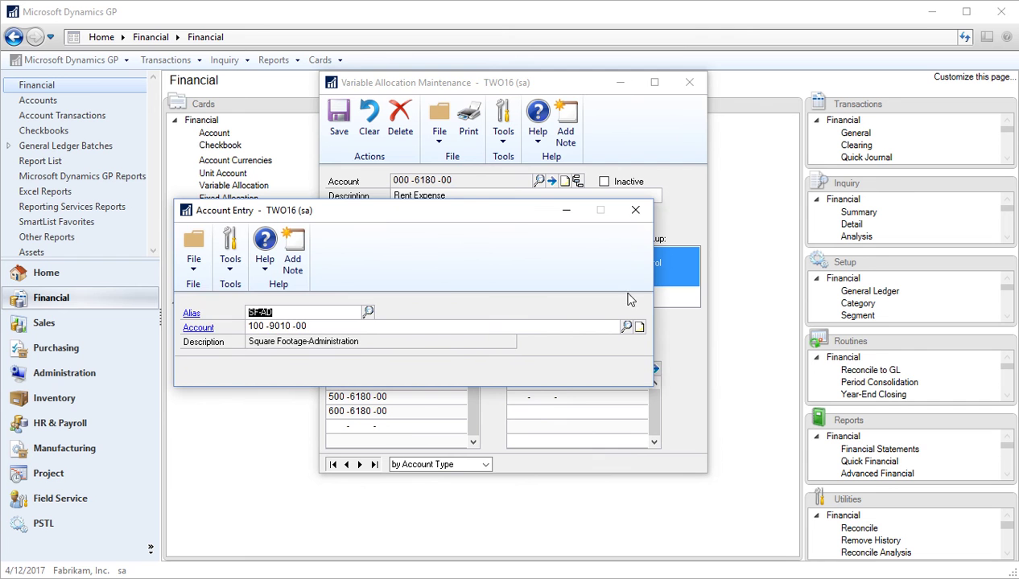
click(628, 210)
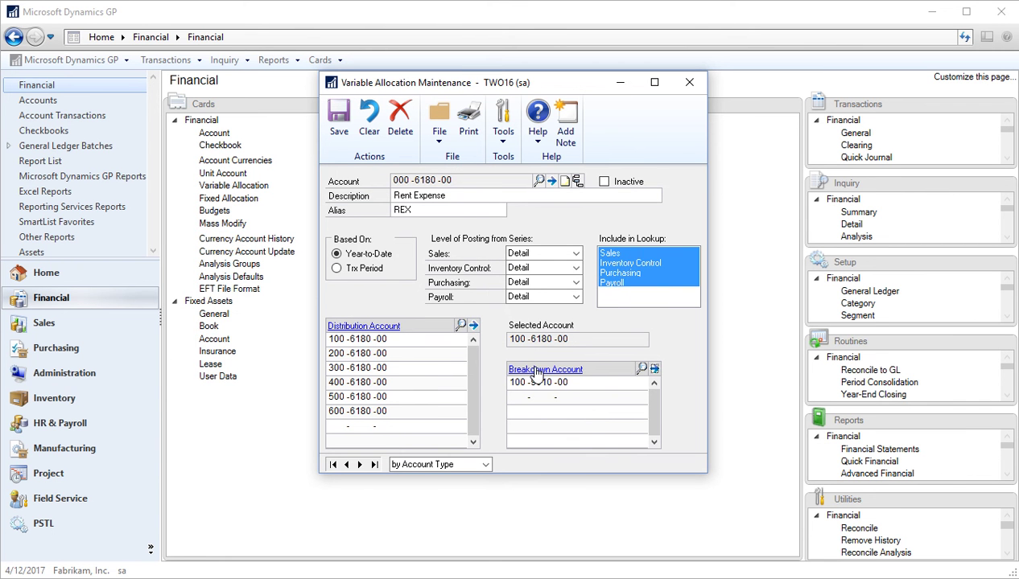
drag(531, 383, 546, 383)
click(547, 371)
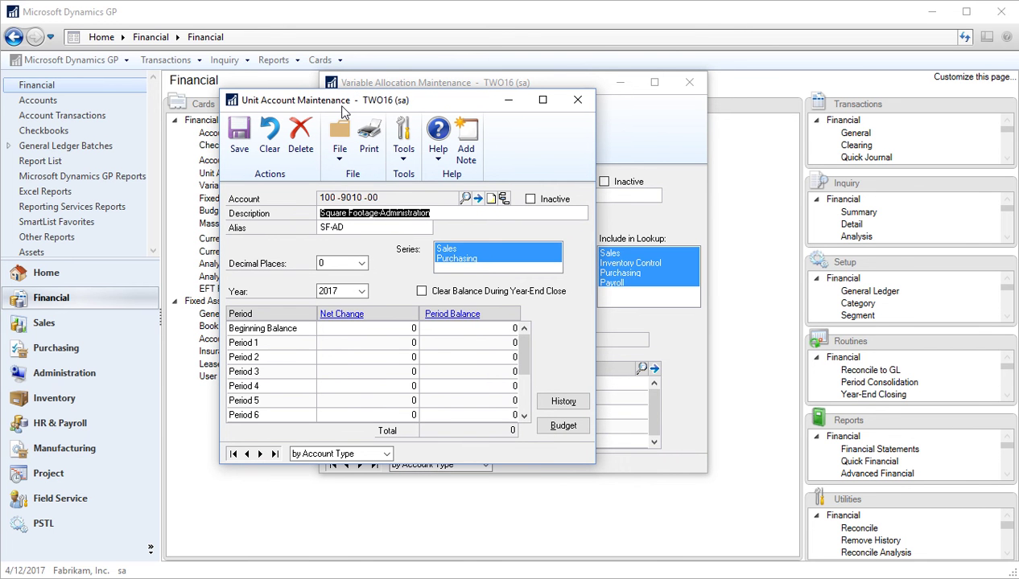
drag(408, 104, 204, 101)
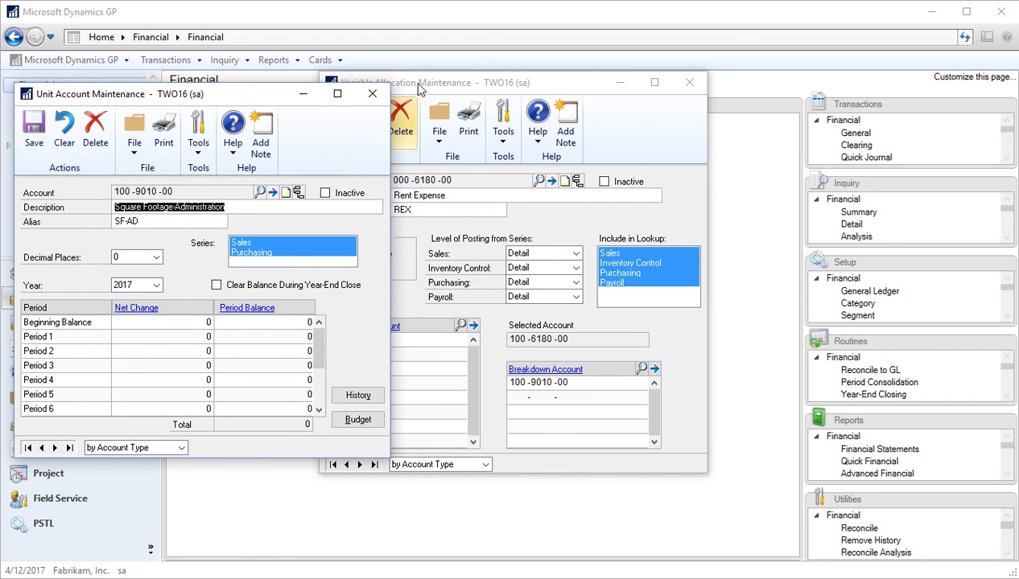
click(373, 97)
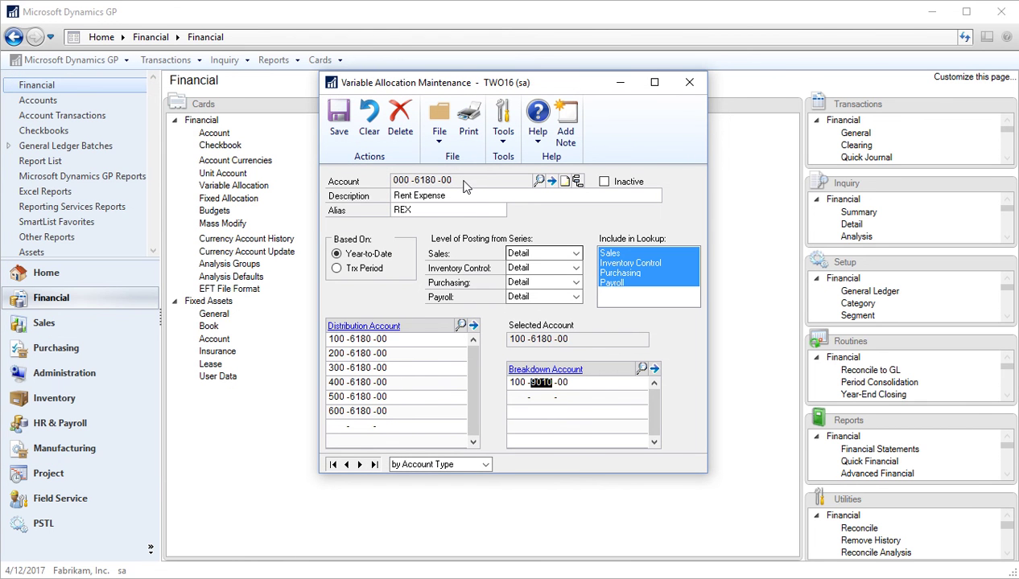
Review the breakdown accounts of Rent Expense's remaining distribution accounts, and close Variable Allocation Maintenance
click(362, 353)
click(362, 368)
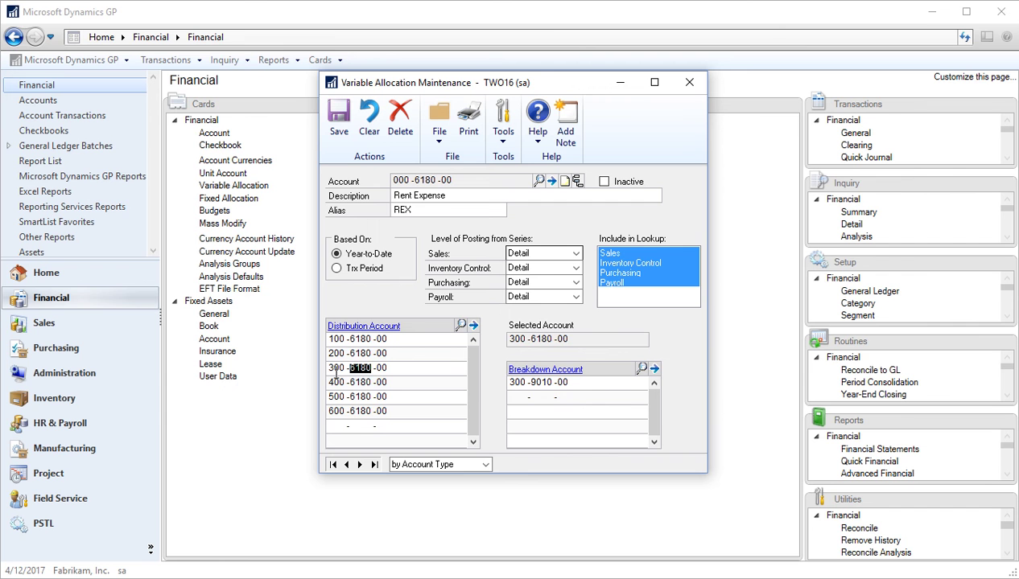
click(361, 382)
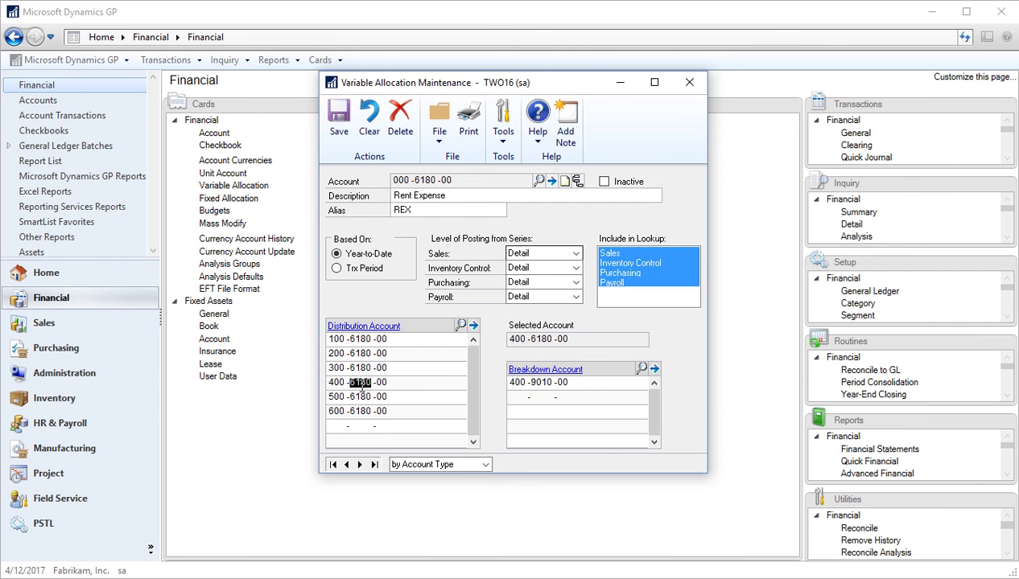
click(363, 392)
click(360, 409)
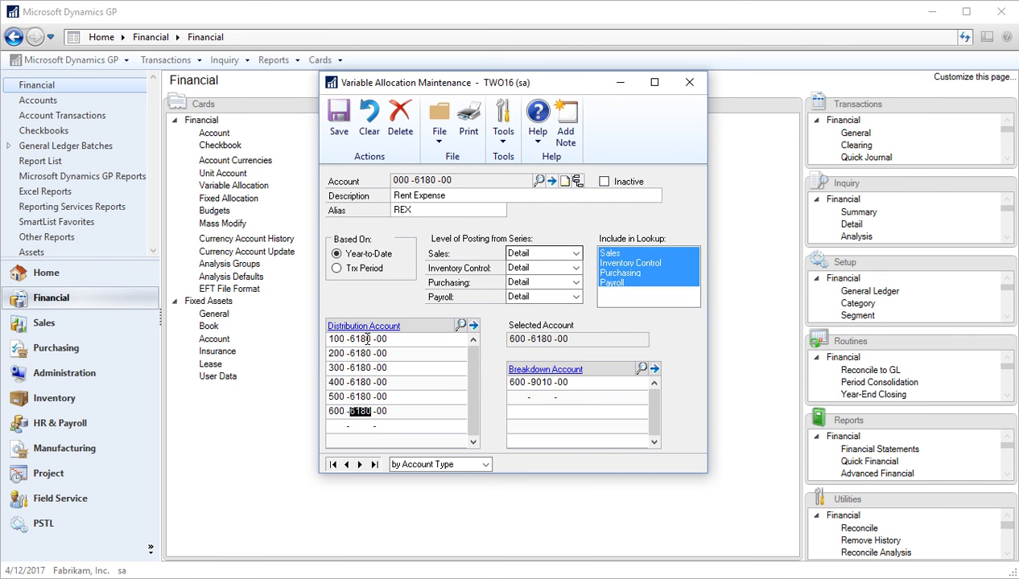
click(331, 426)
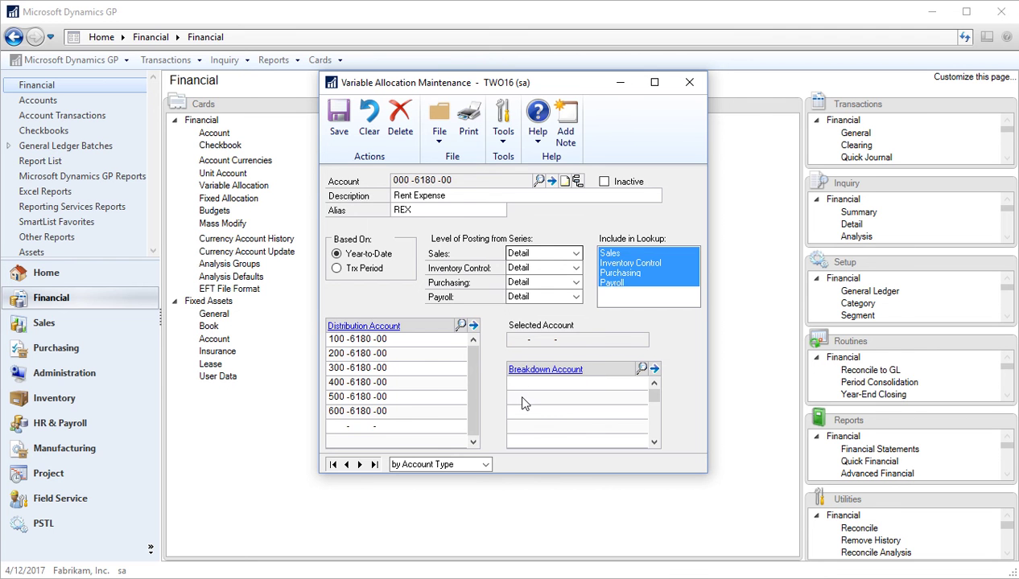
click(689, 83)
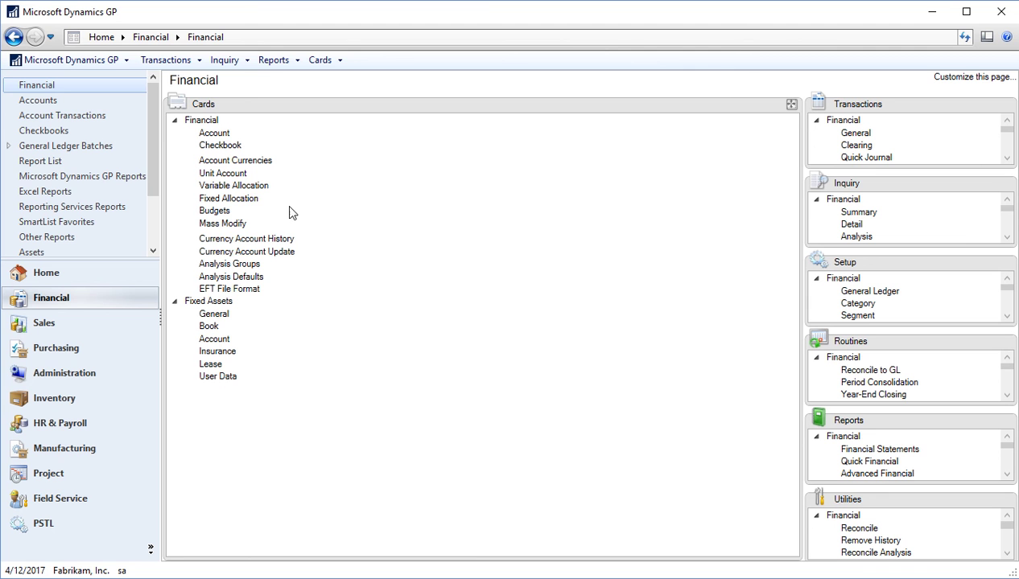
Review the Utilities Expense account in Fixed Allocation Maintenance, including its Sales posting level choices, and close it without changes
click(248, 206)
drag(426, 153, 440, 110)
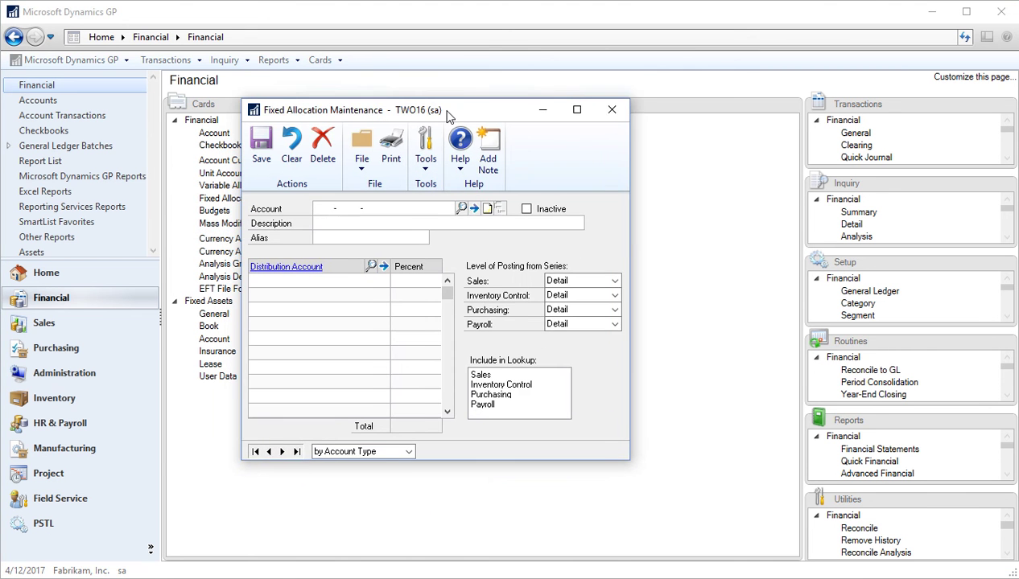
click(463, 201)
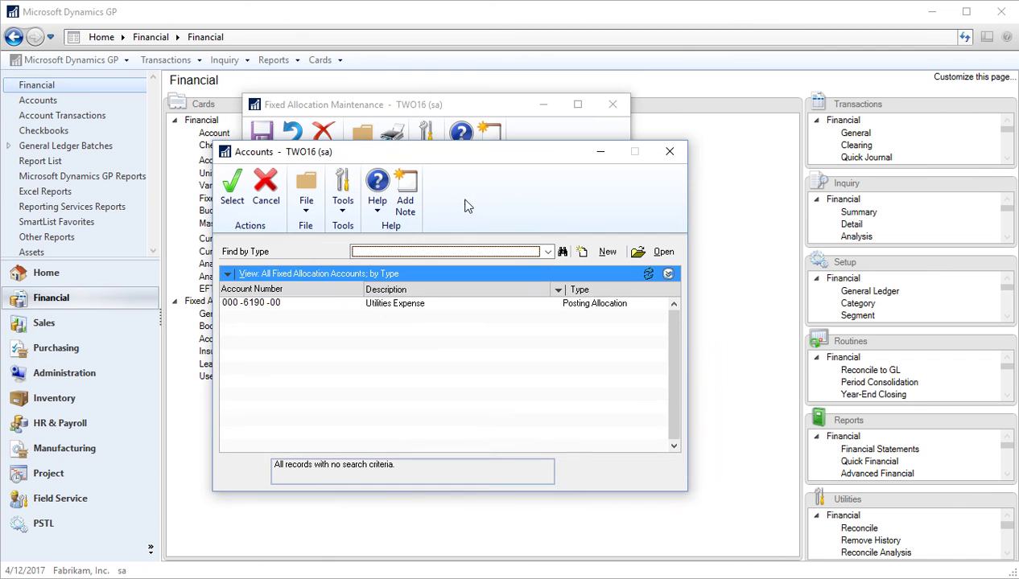
double_click(384, 304)
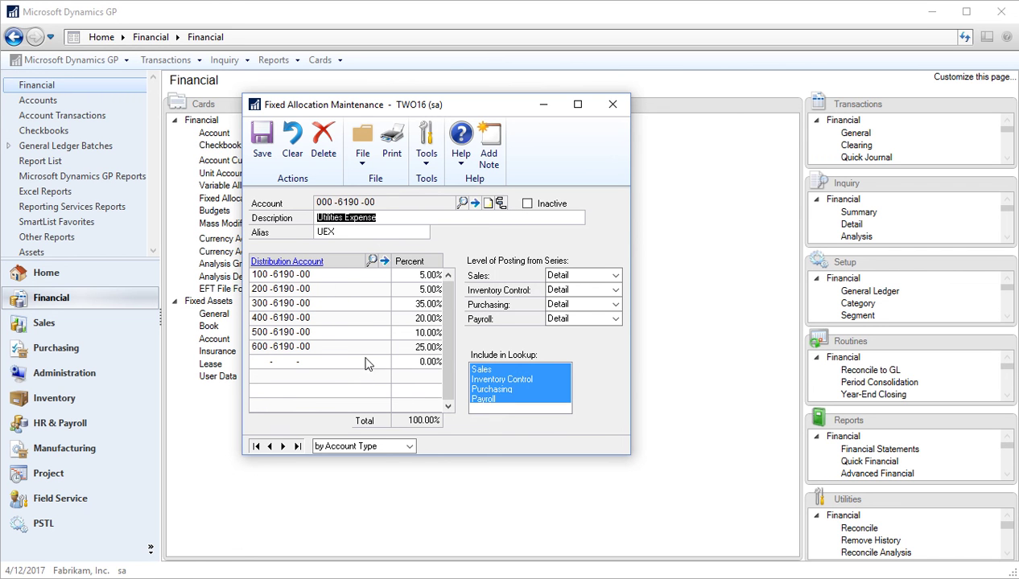
click(616, 275)
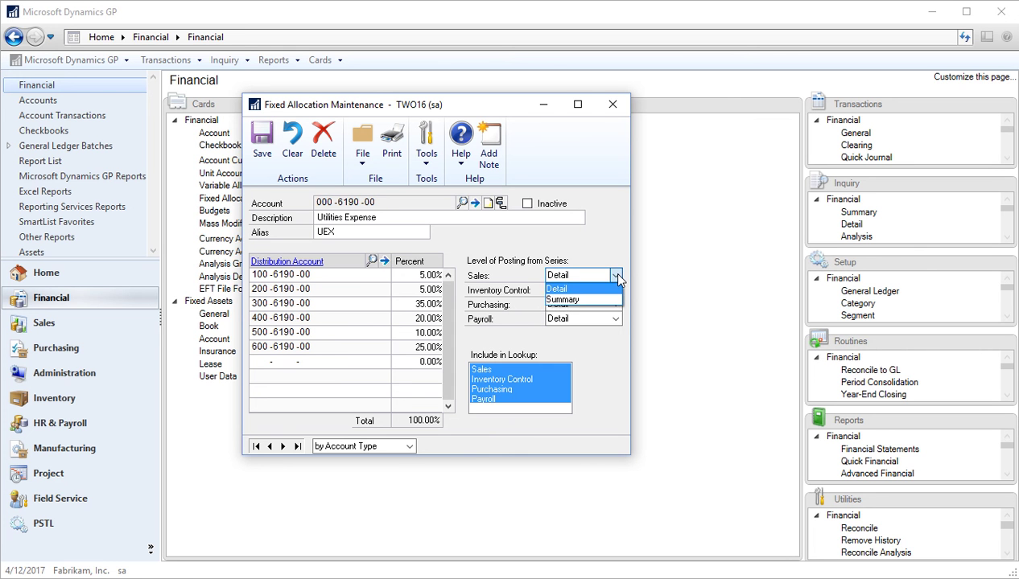
click(602, 287)
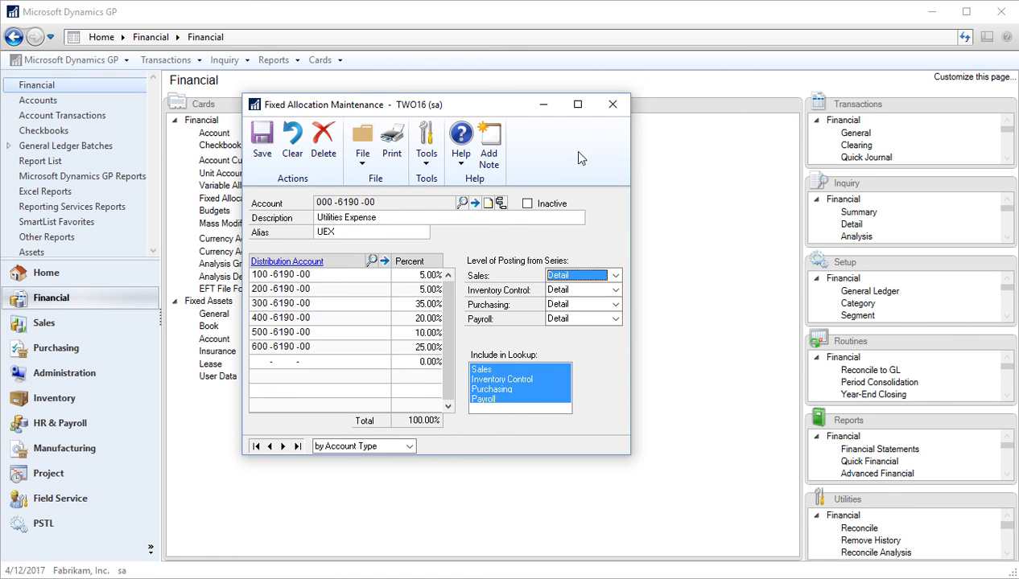
click(617, 110)
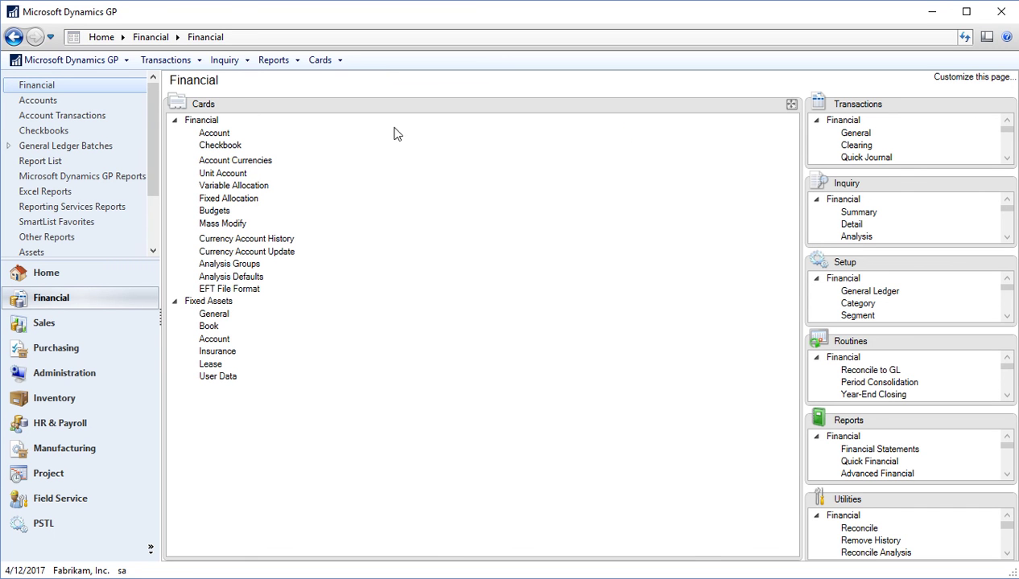
Open Account Maintenance to examine the fields of a posting account, and minimize it
click(207, 138)
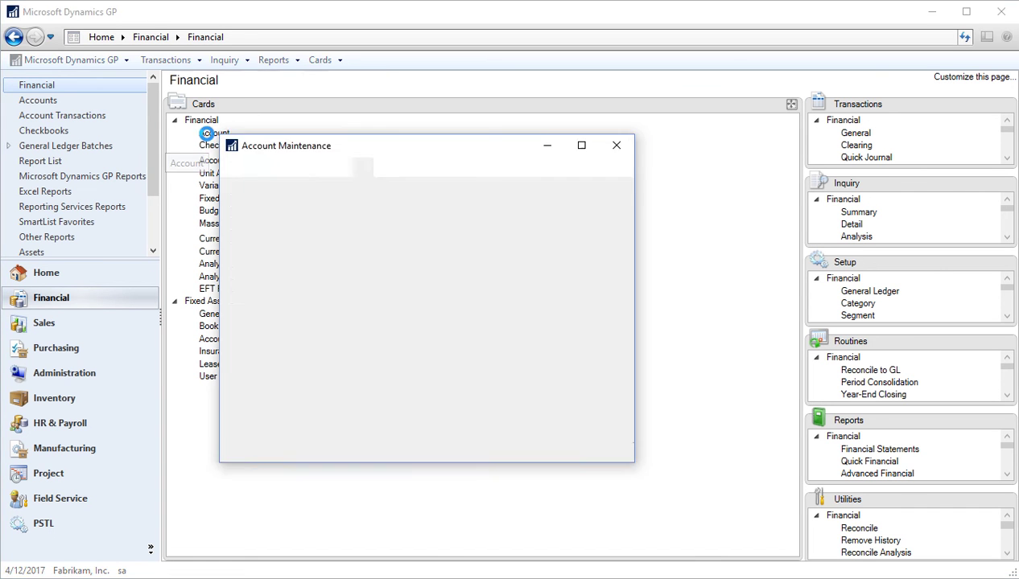
drag(378, 153, 418, 74)
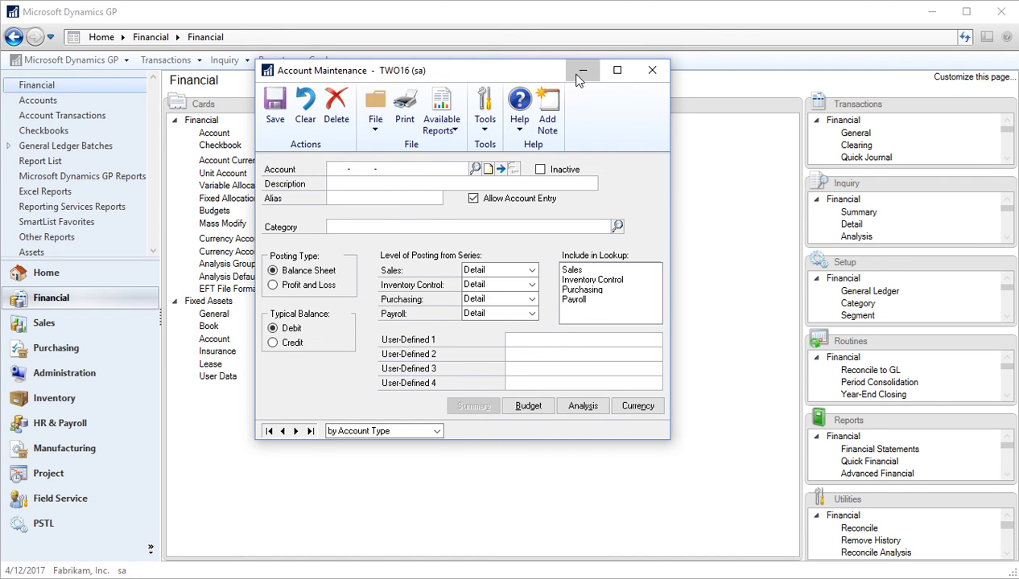
click(581, 71)
Load the Location segment in Account Segment Setup and review its existing segment numbers
click(791, 106)
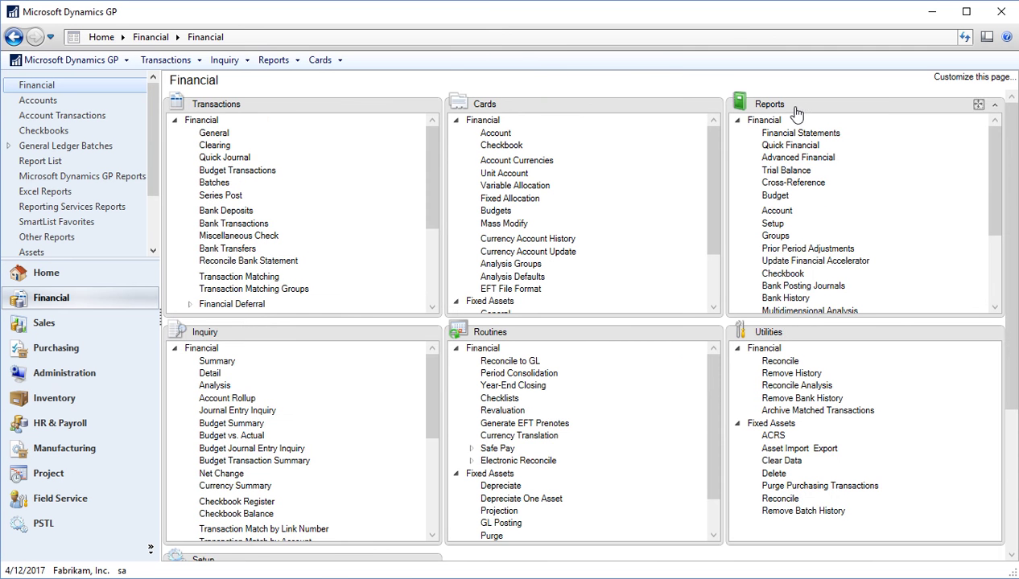
drag(996, 172, 1008, 296)
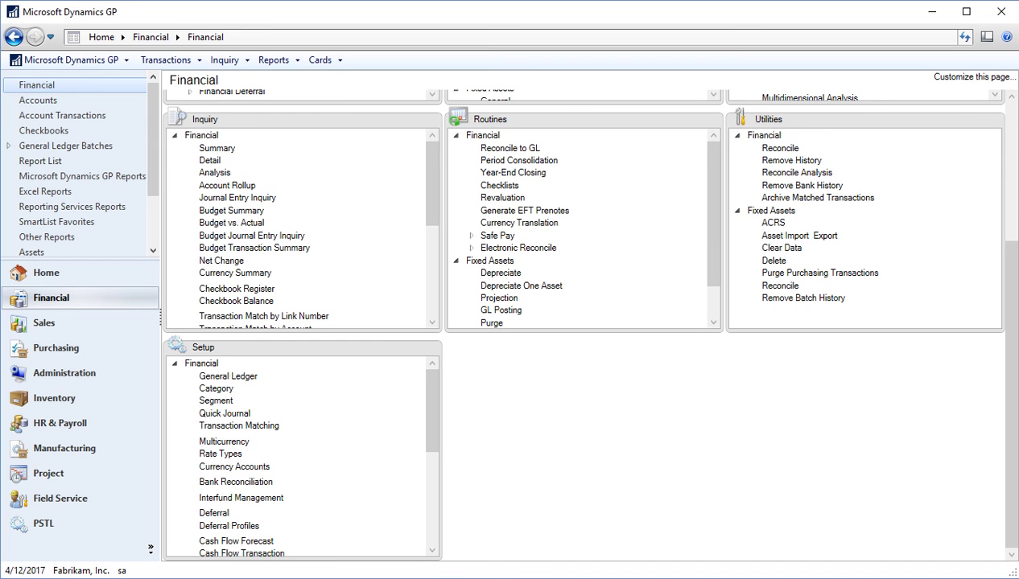
click(218, 405)
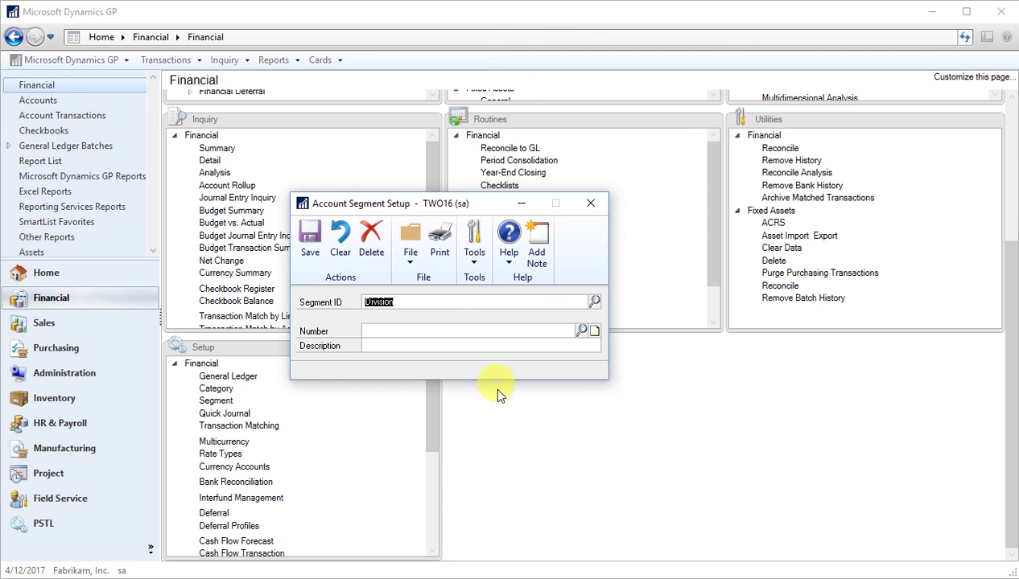
click(596, 301)
click(669, 312)
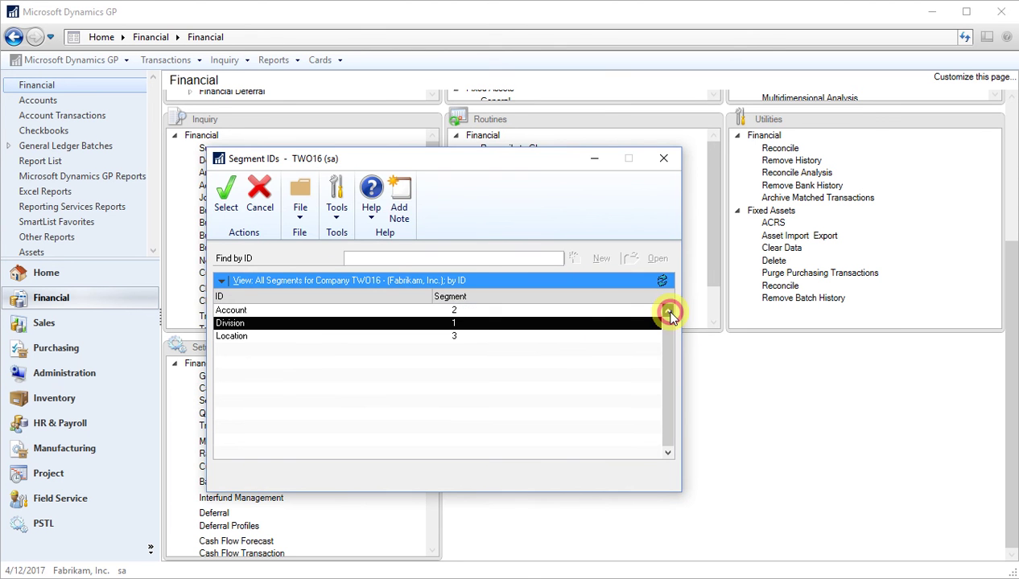
double_click(235, 336)
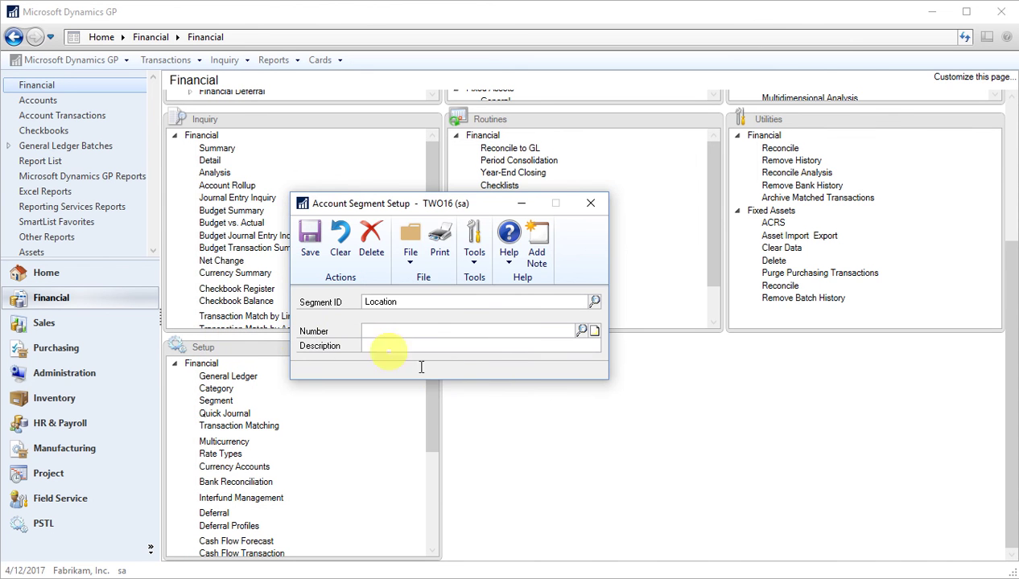
click(583, 331)
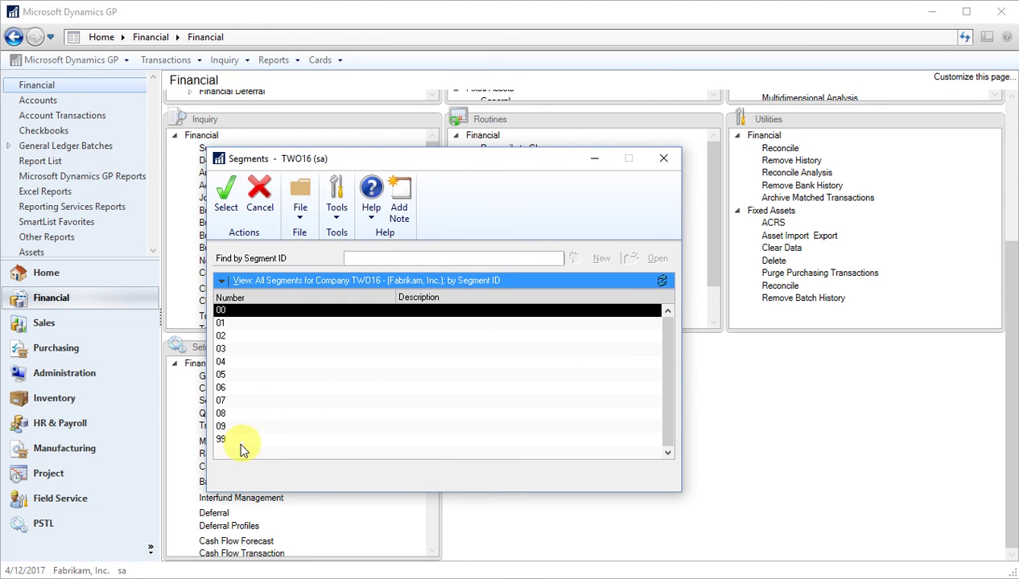
click(659, 163)
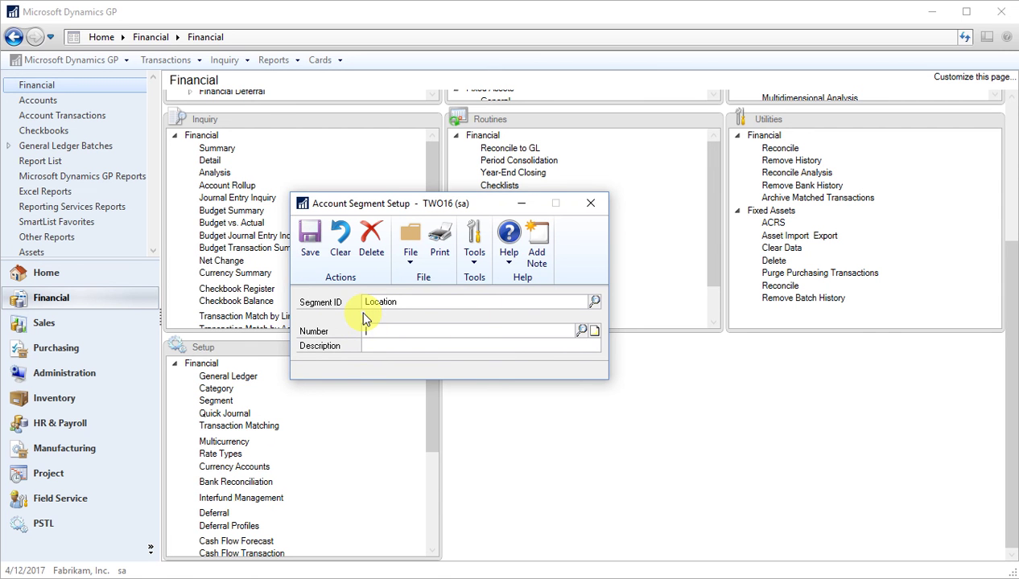
Add Location segment number 10 with the description Mexico, save it, and check it in the segment list
text(10)
key(Tab)
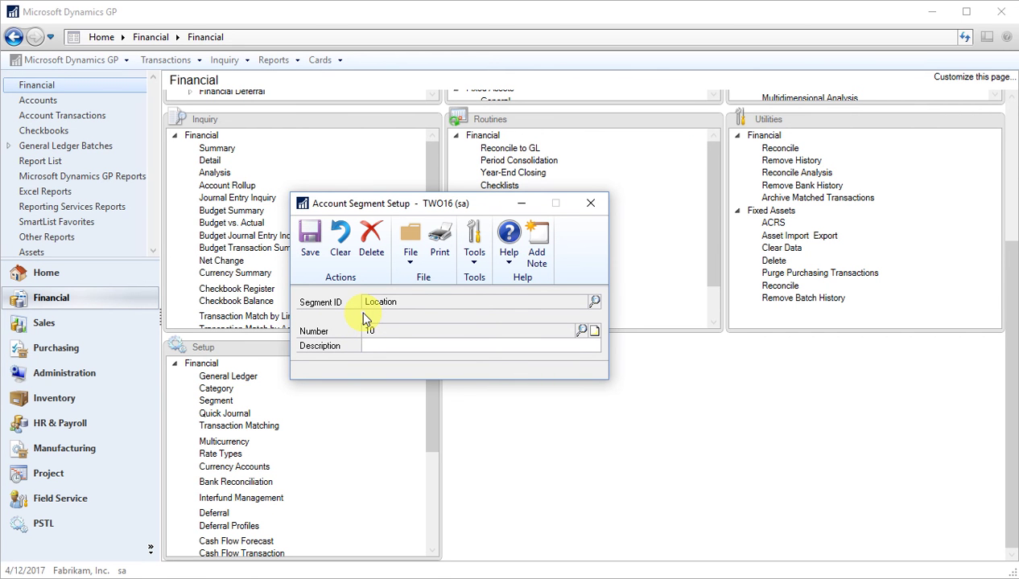
text(Mexi)
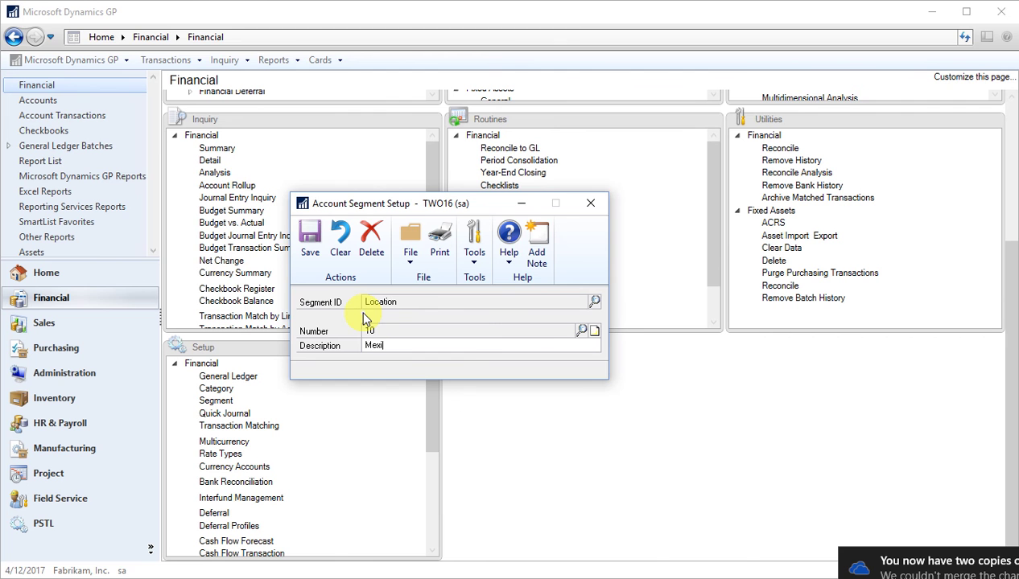
text(co)
click(1016, 561)
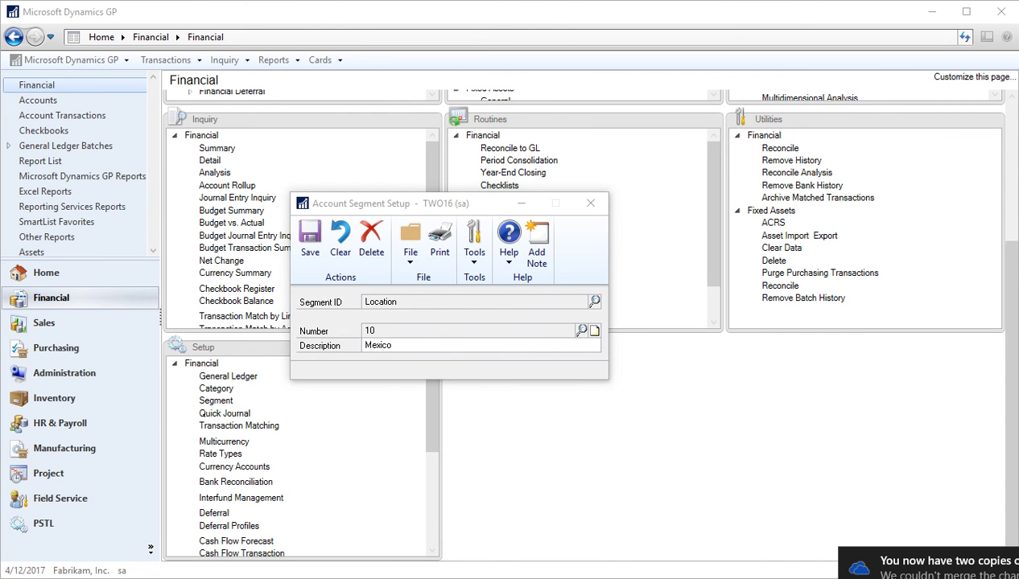
click(312, 252)
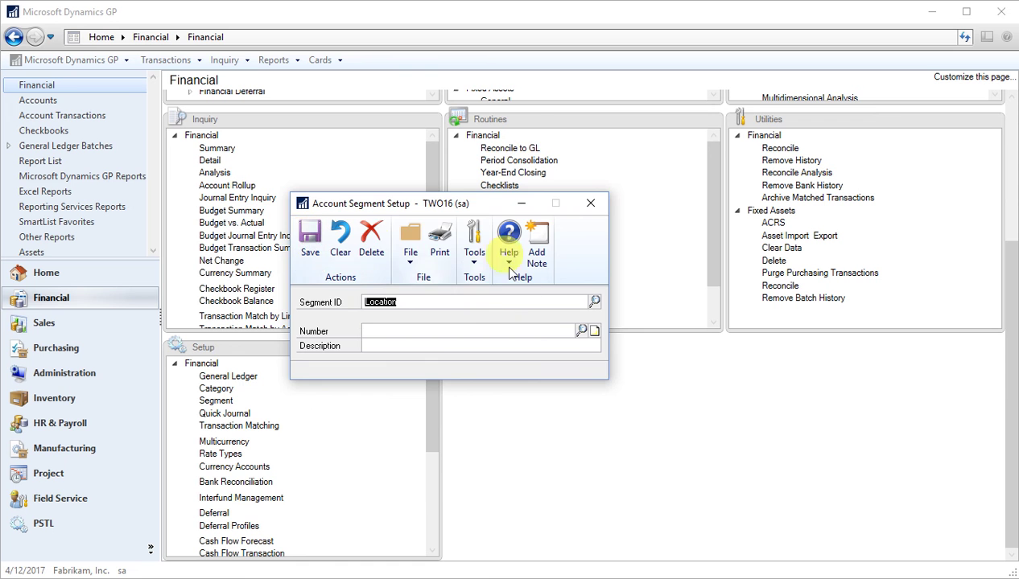
click(581, 330)
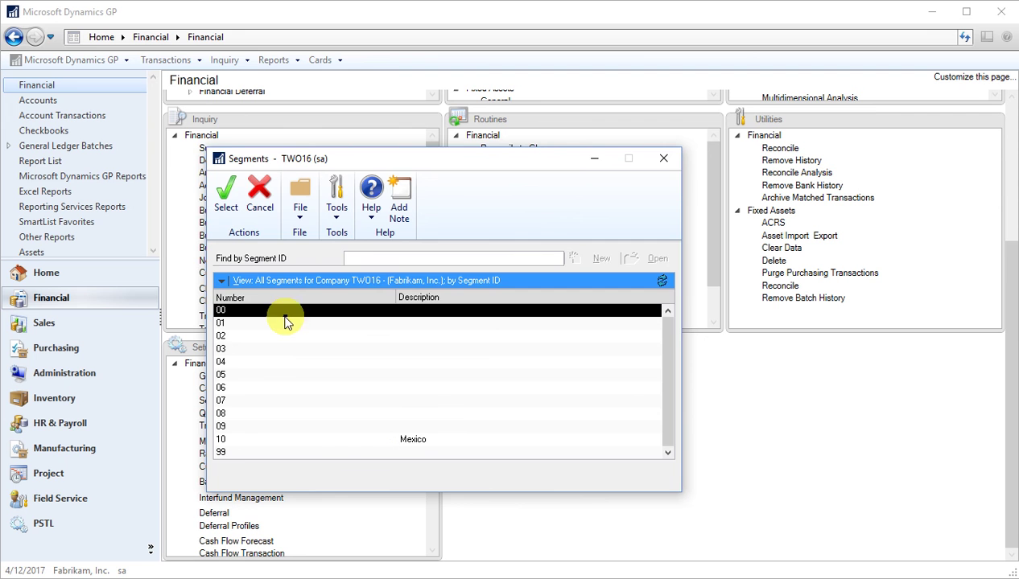
click(260, 193)
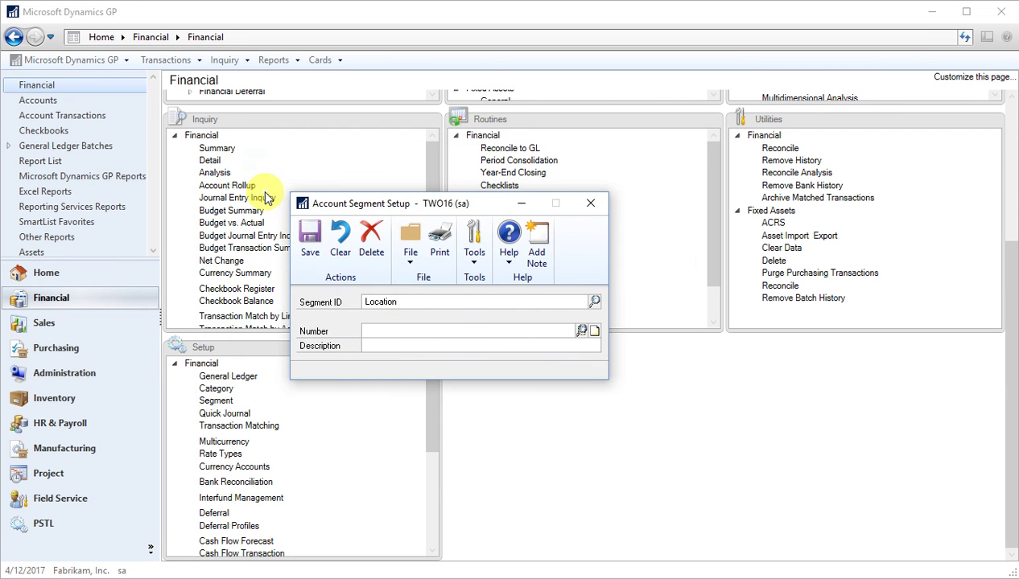
Describe Location segment 01 as U.S., save it without rolling the description down to accounts, and close Account Segment Setup
click(391, 330)
text(01)
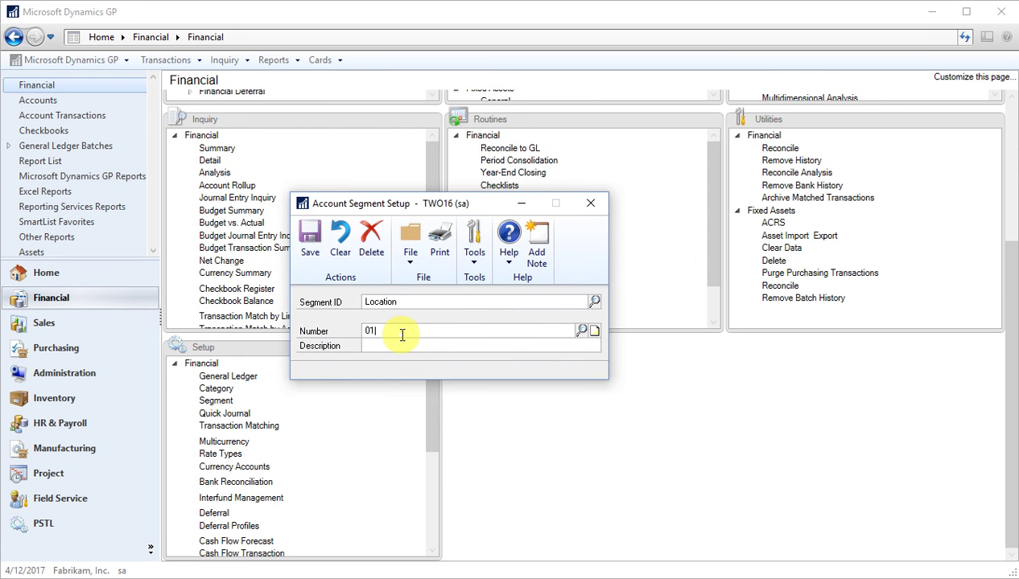
key(Tab)
text(U)
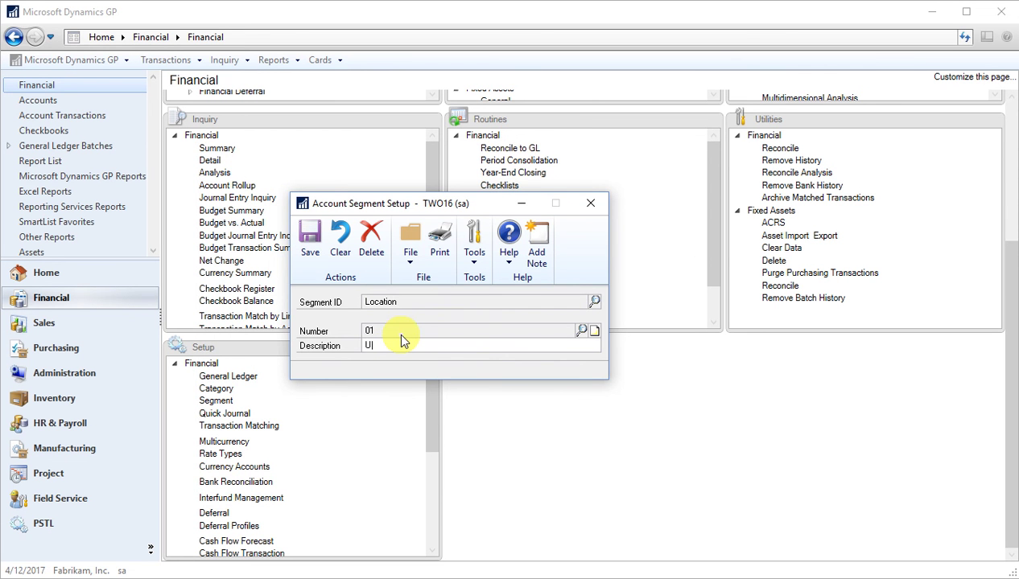
text(.S.)
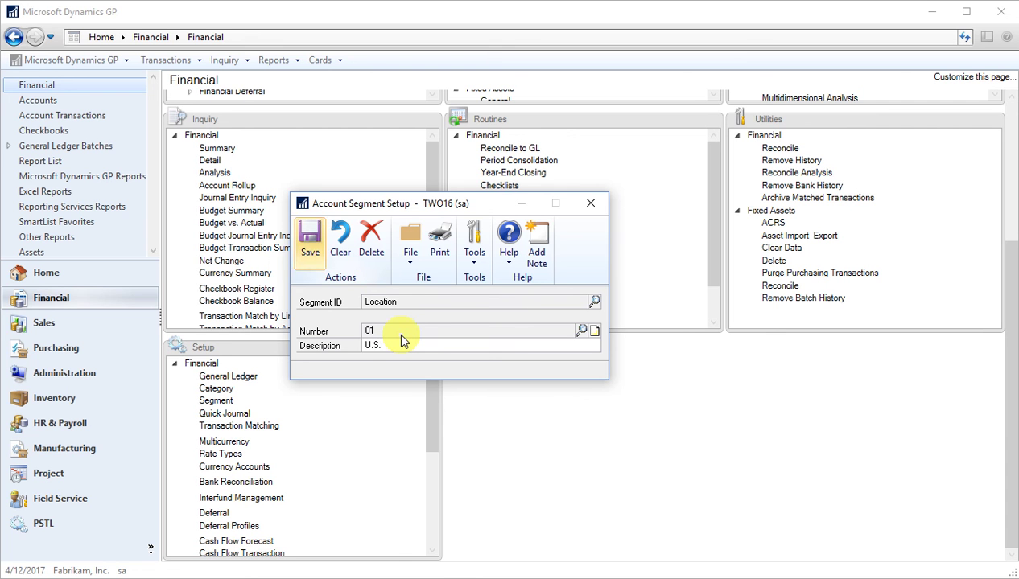
click(306, 237)
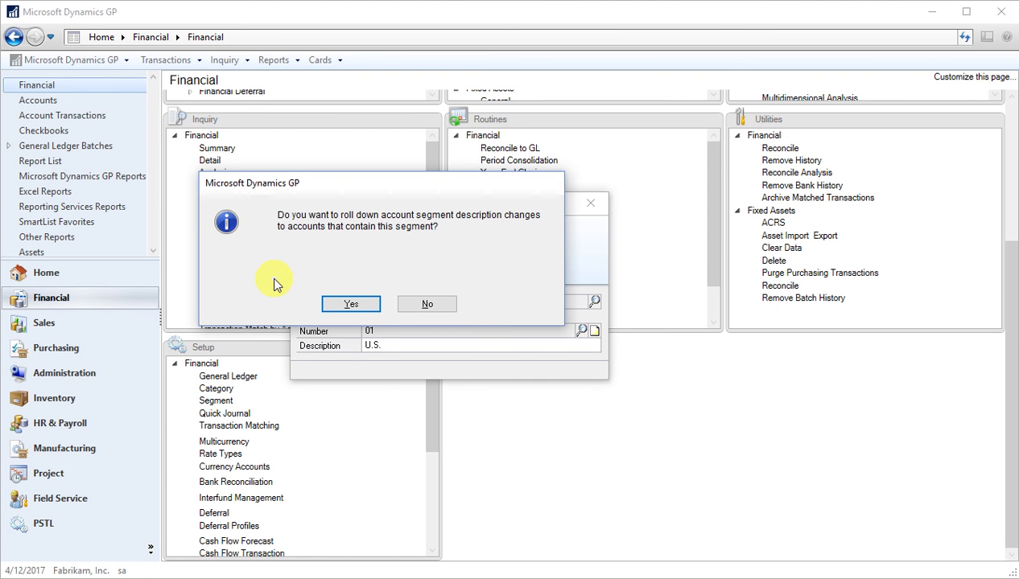
click(403, 303)
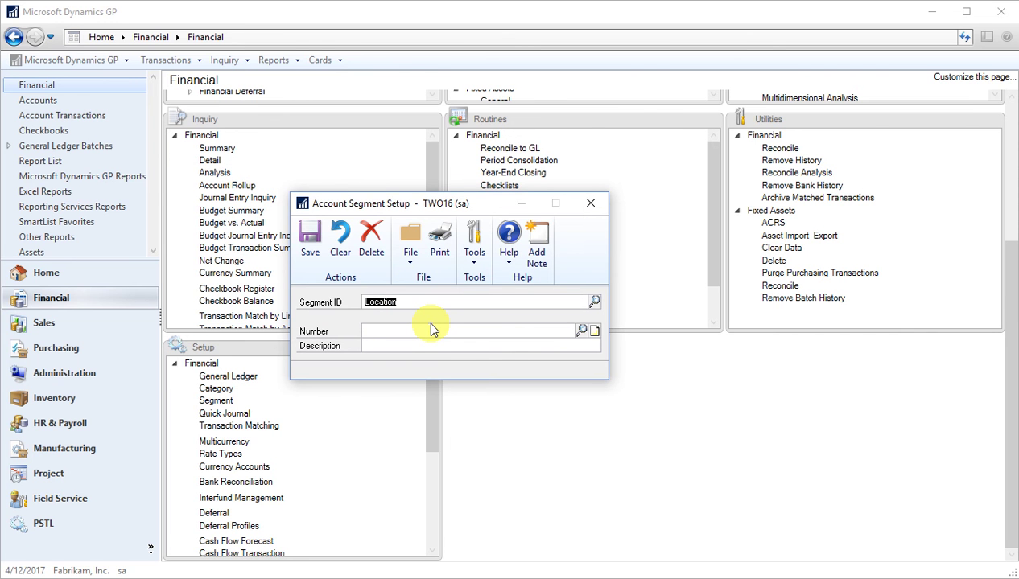
click(591, 202)
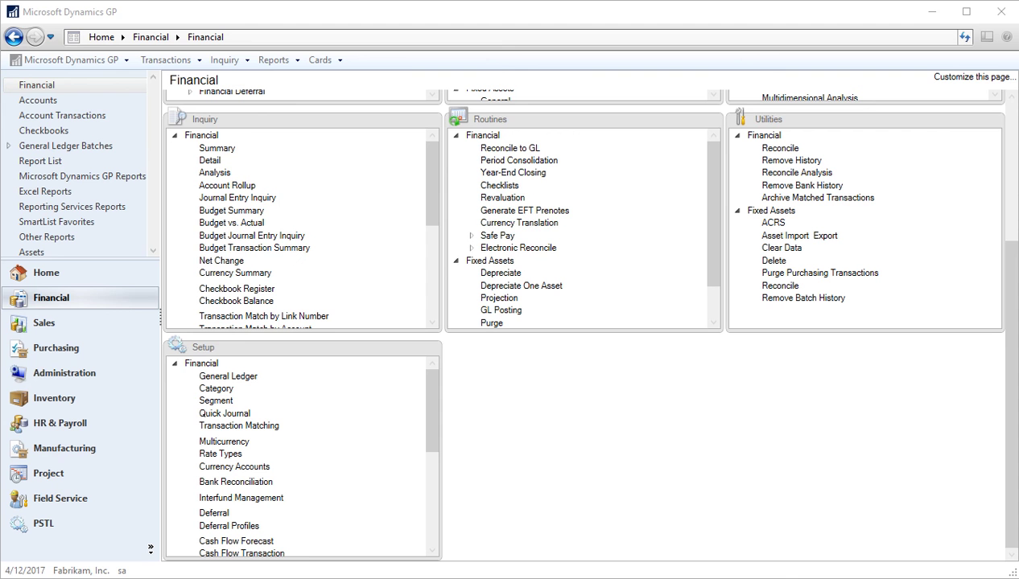
Start a new account numbered 000-4100-10 in Account Maintenance
click(1014, 123)
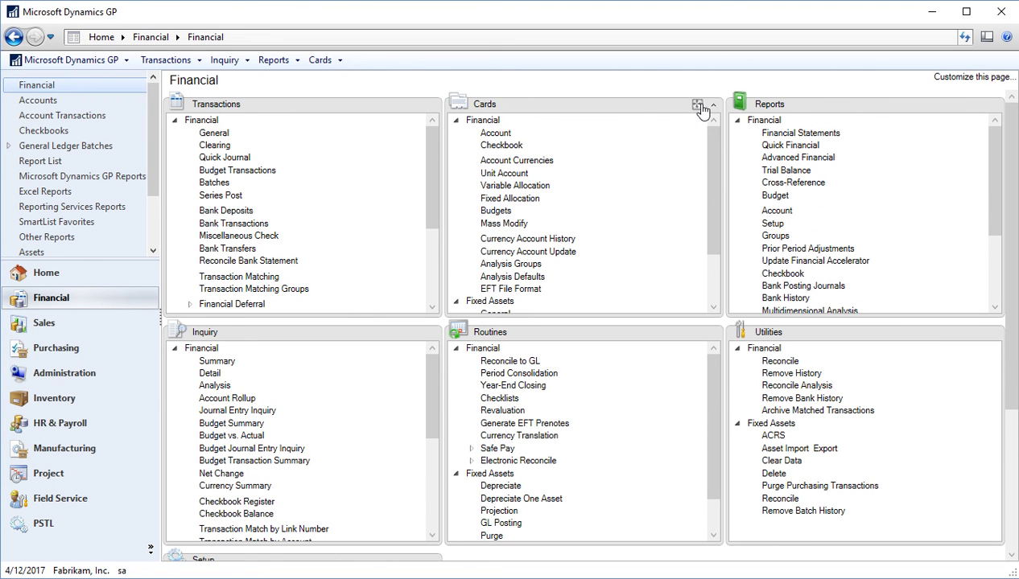
click(696, 106)
click(216, 134)
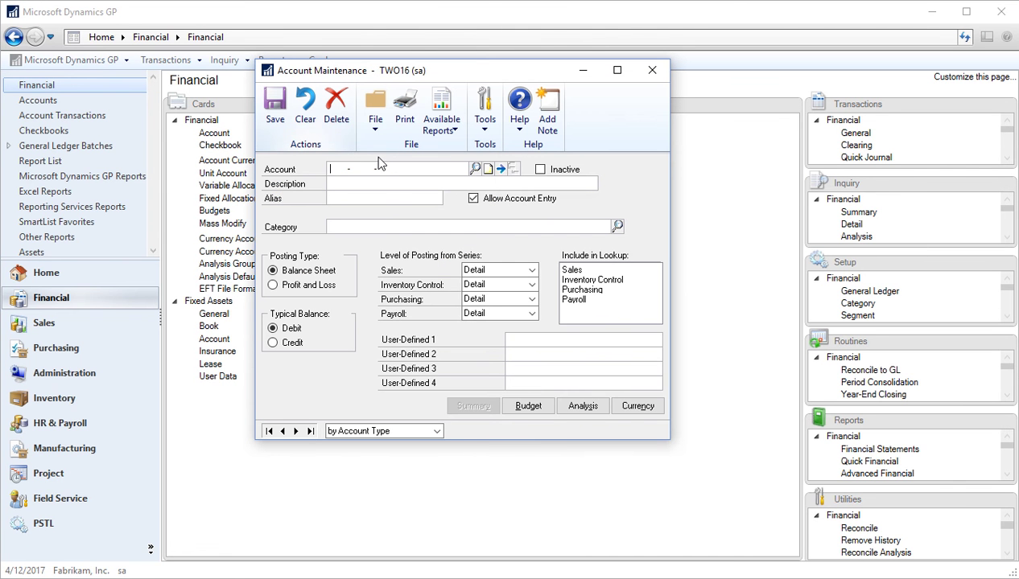
text(000 -4100 -00)
key(Tab)
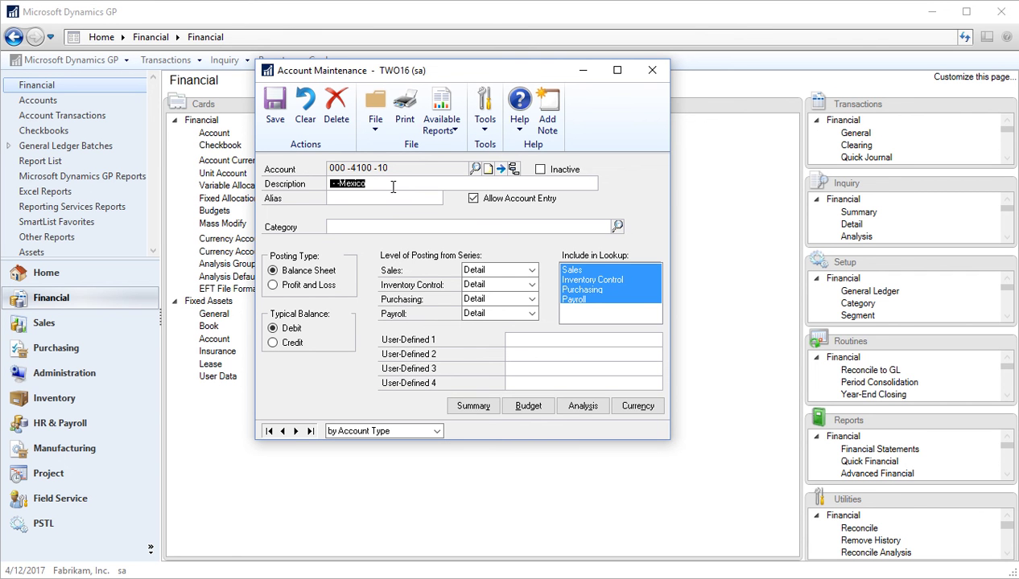
Set the new account's description to Sales-Mexico and its alias to S-Mex
key(Home)
text(Sales)
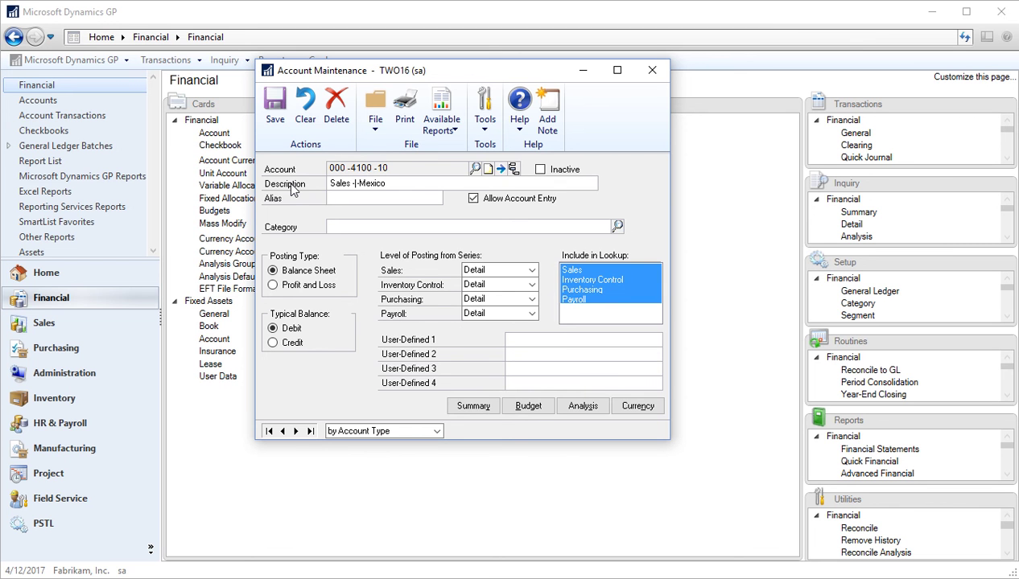
key(BackSpace)
key(BackSpace)
key(Delete)
key(Delete)
text(S-Mex)
key(Tab)
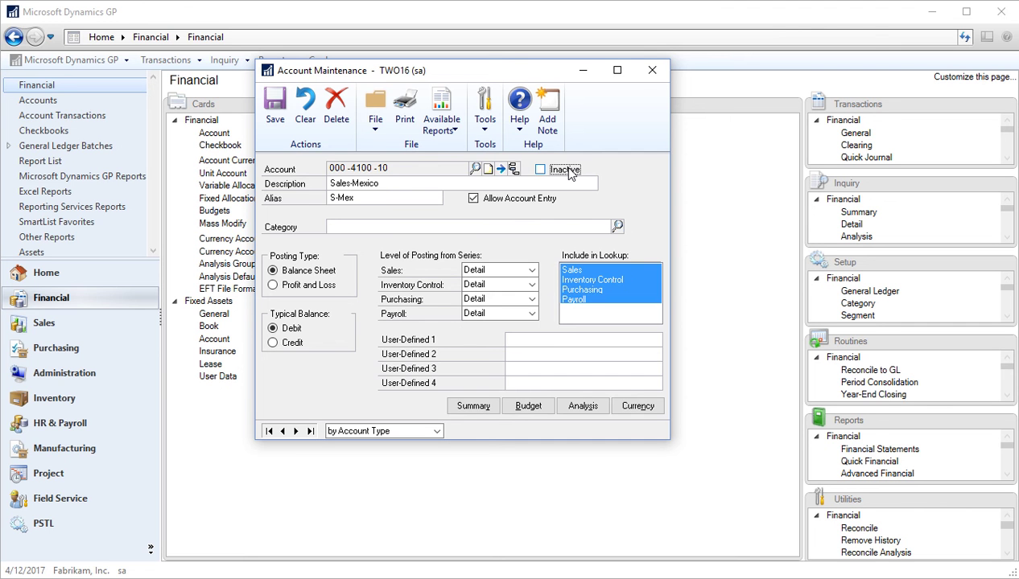
Classify the account under the Sales category, with Profit and Loss posting type and a Credit typical balance
click(590, 225)
text(Sales)
key(BackSpace)
key(BackSpace)
key(BackSpace)
text(les)
key(Tab)
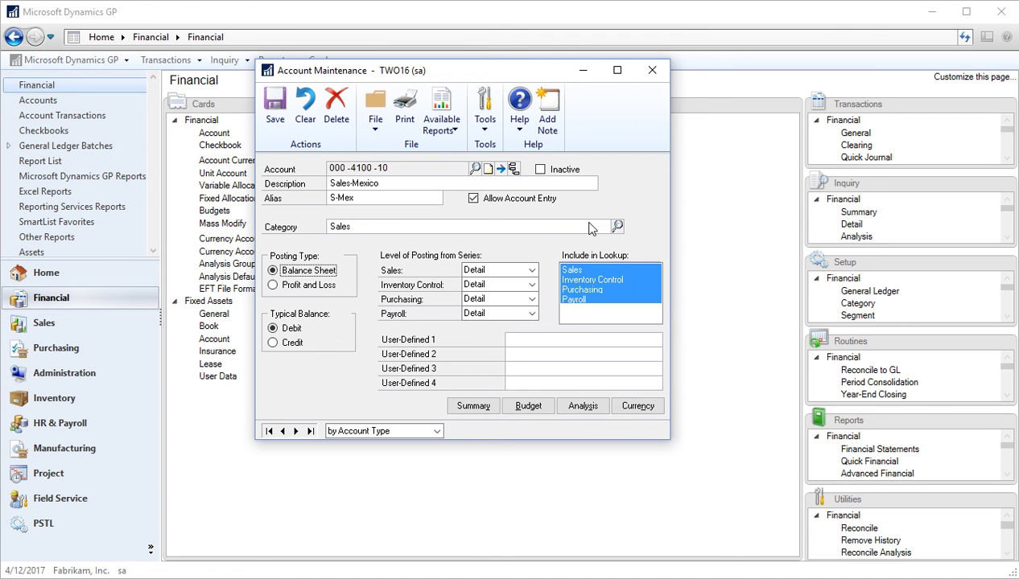
click(274, 285)
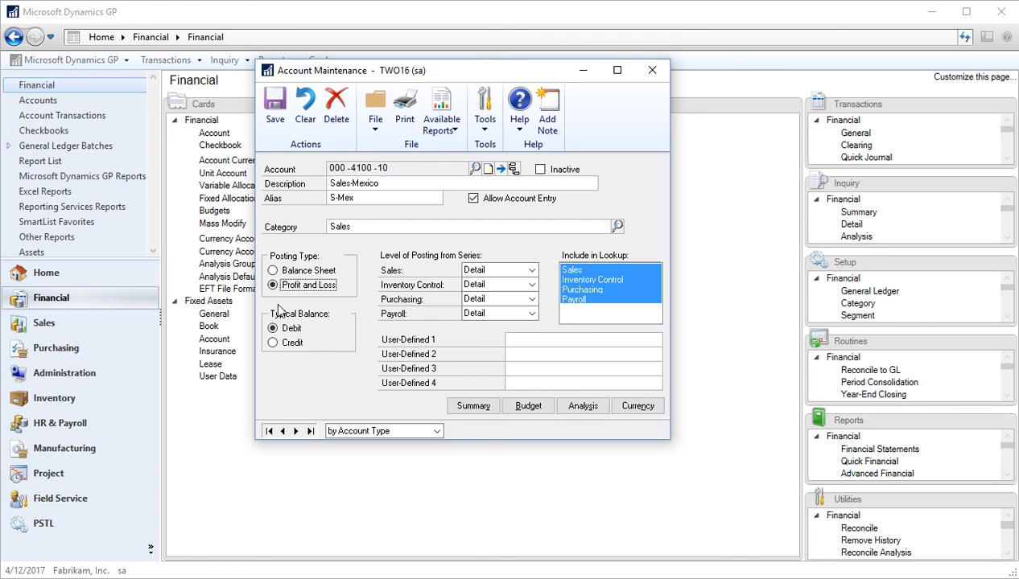
click(272, 342)
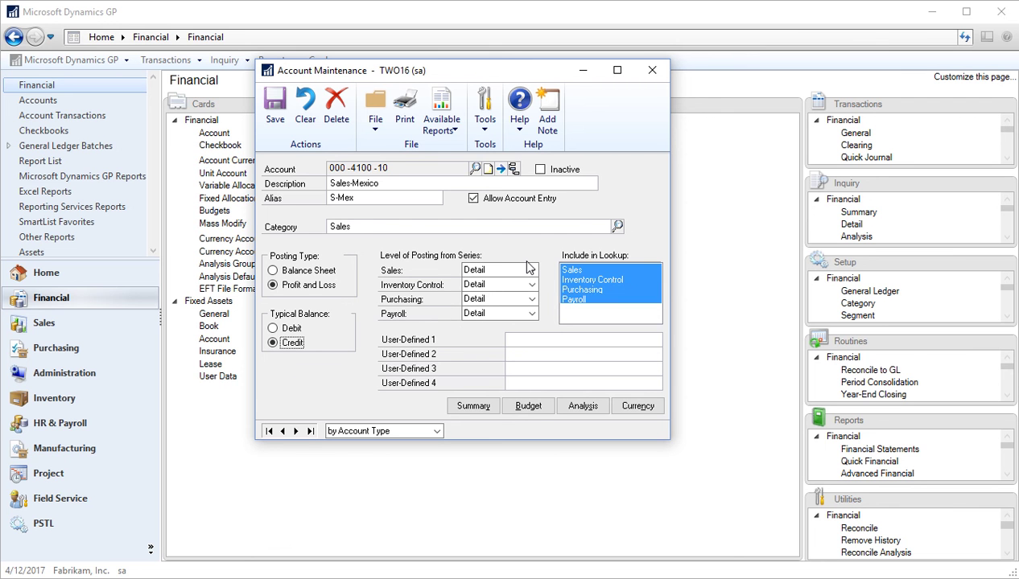
Include the account in the Sales lookup only, save it, and close Account Maintenance
click(586, 280)
click(571, 270)
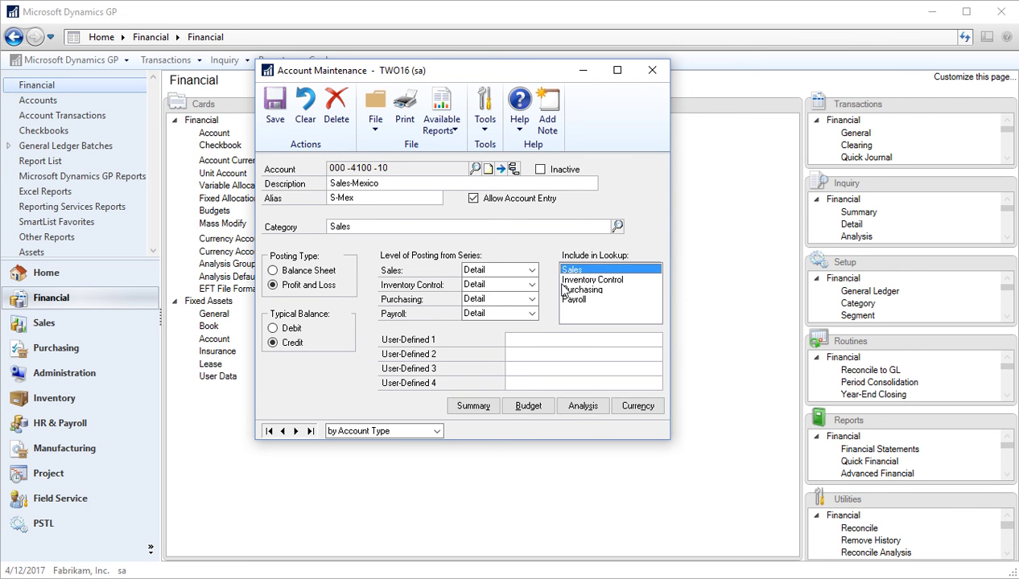
click(274, 105)
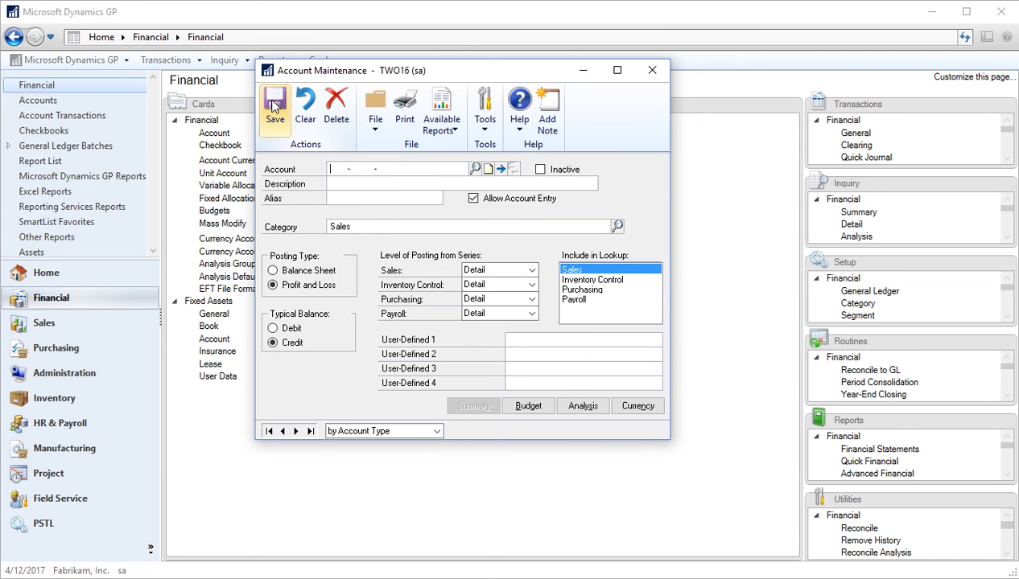
click(652, 71)
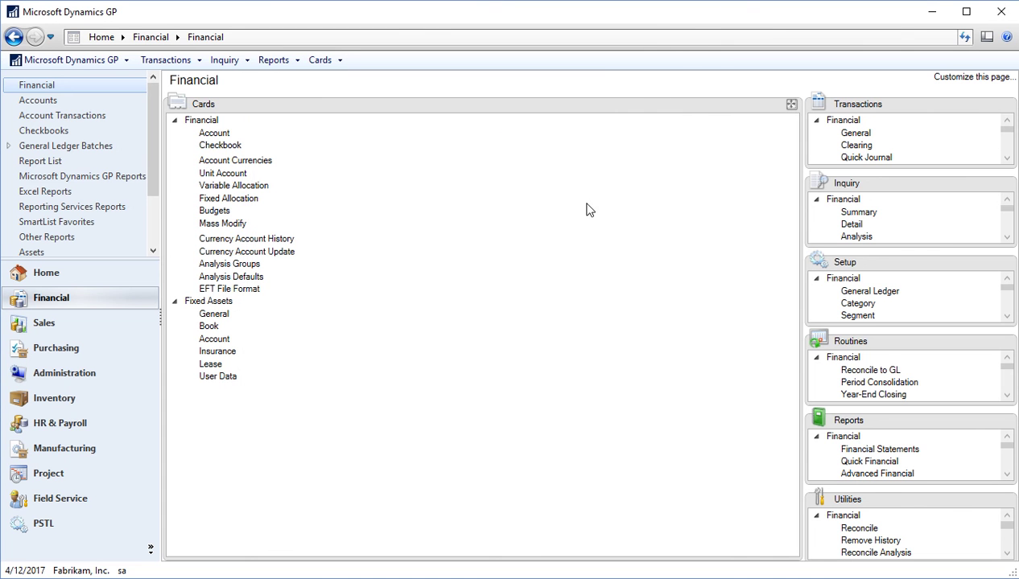
Open the Mass Modify Chart of Accounts window from the financial cards
click(791, 105)
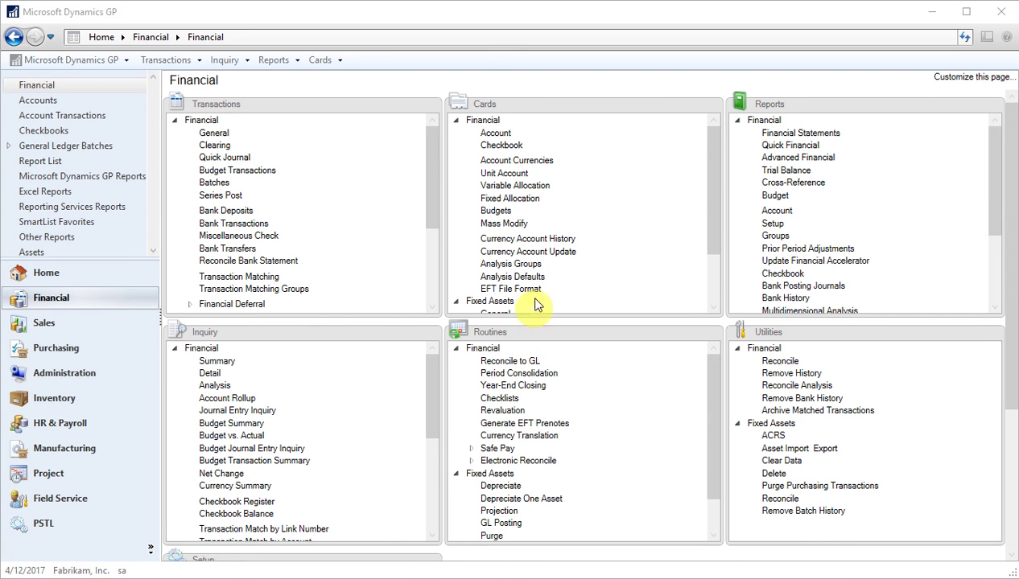
click(699, 104)
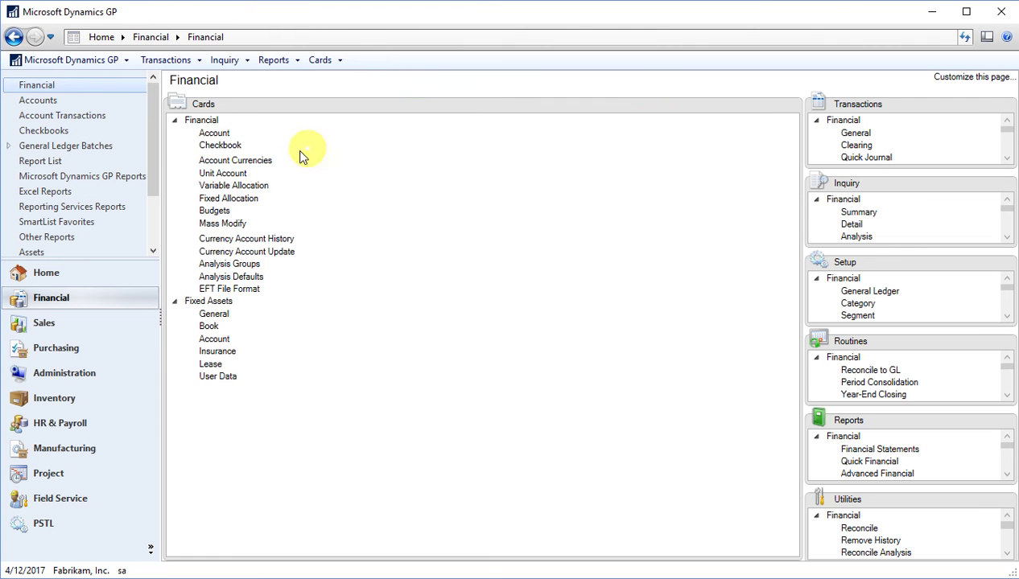
click(215, 225)
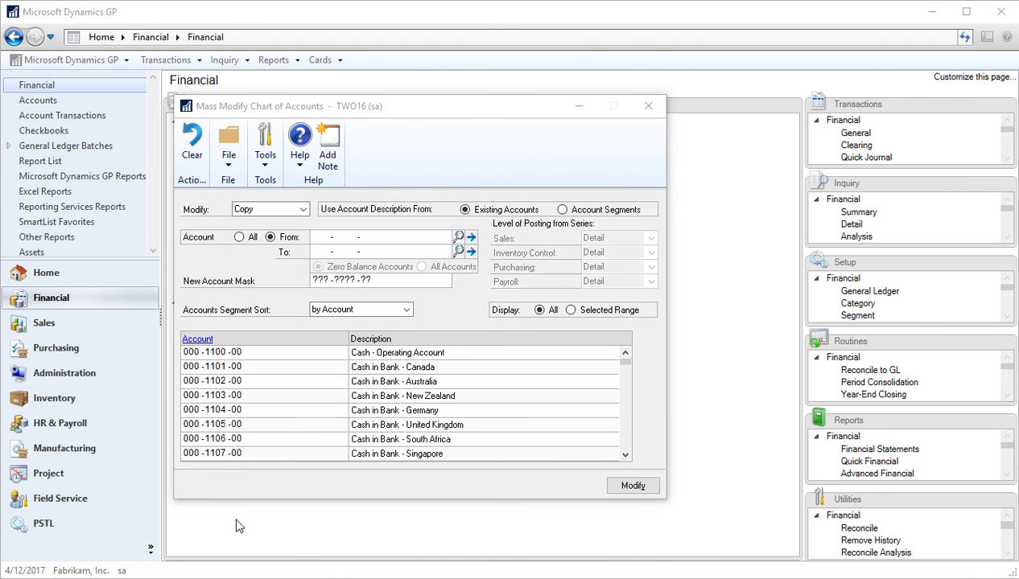
Keep Copy as the modification type and set the account range from 000-1300-00 to 000-6190-00
click(304, 210)
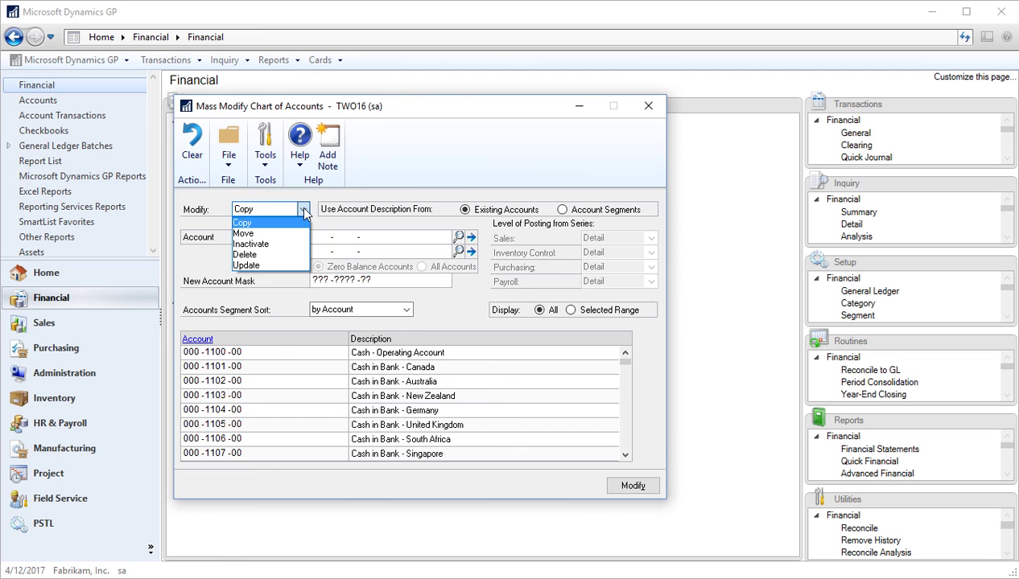
click(304, 210)
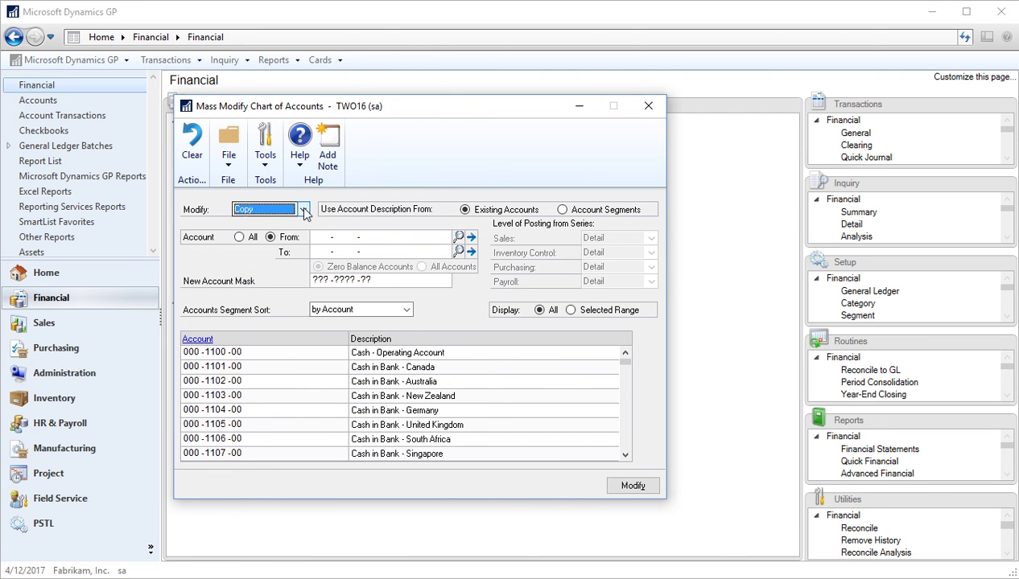
click(323, 240)
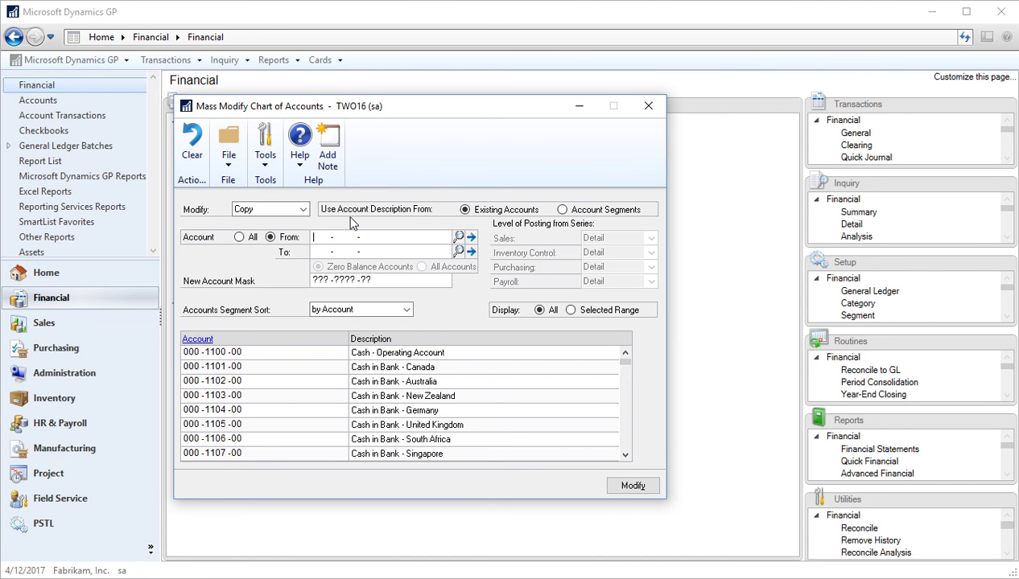
text(000 -1300 -00)
key(Tab)
click(457, 251)
click(333, 344)
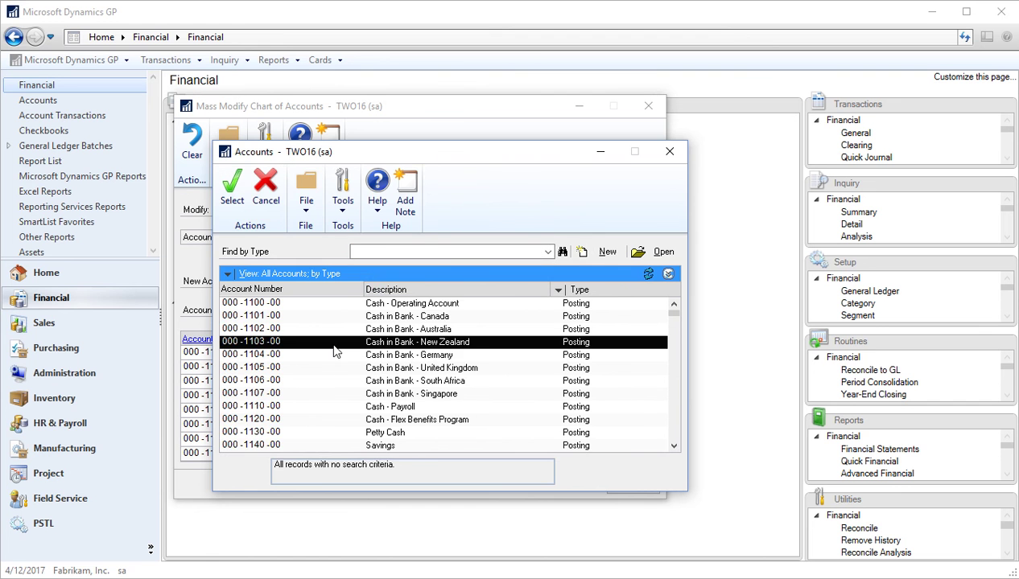
key(End)
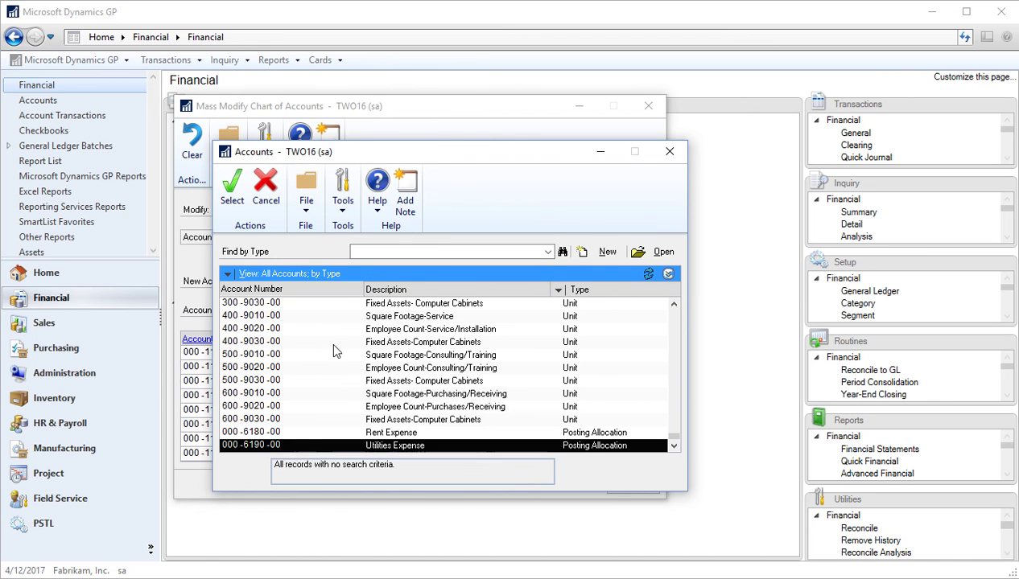
double_click(379, 448)
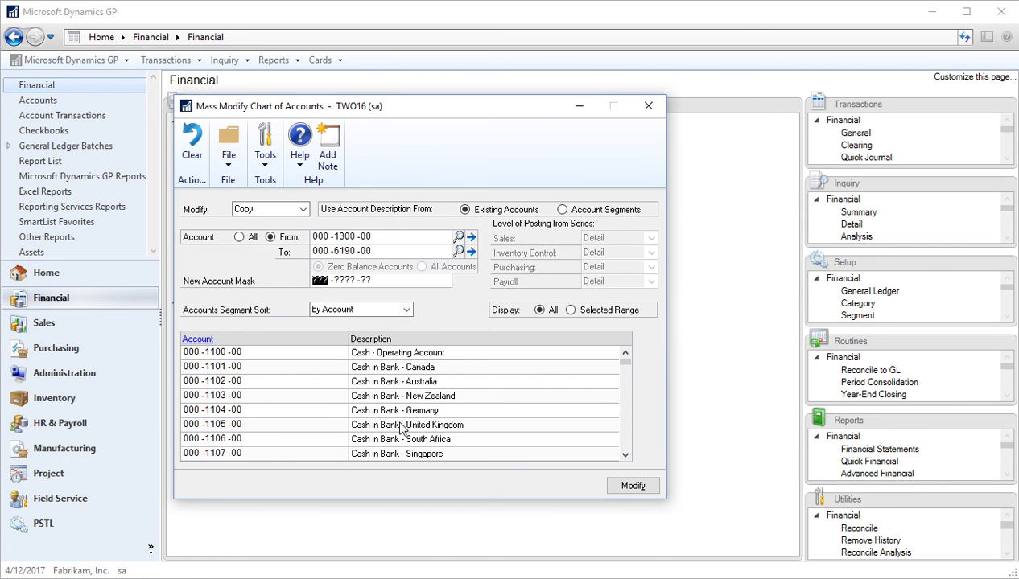
Set the new account mask to ???-????-10 and display only the selected range of accounts
key(Right)
key(Right)
key(Right)
key(Right)
text(10)
click(572, 312)
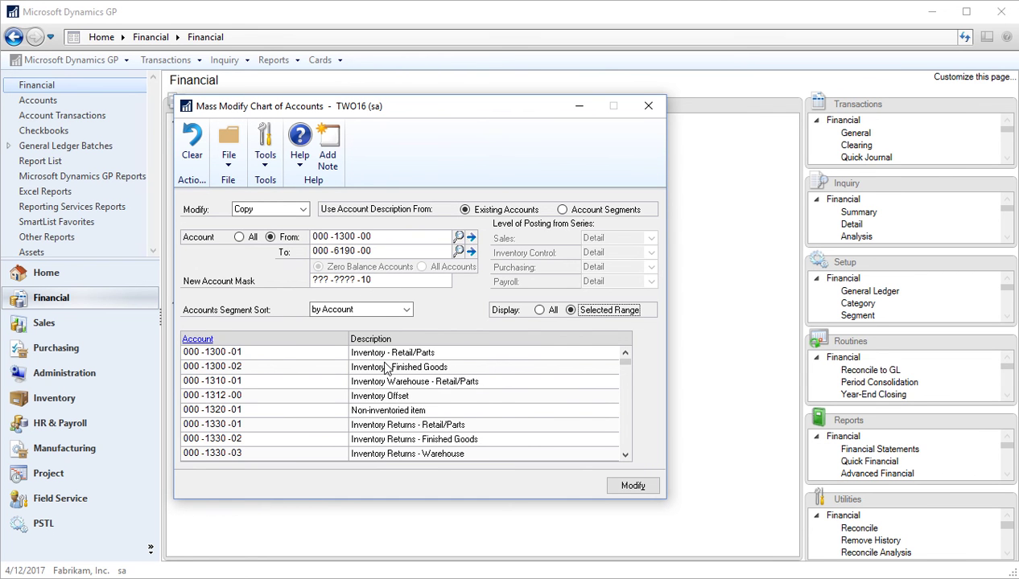
Run the mass copy, continue for all duplicate accounts, and close the Mass Modify Chart of Accounts window
click(633, 488)
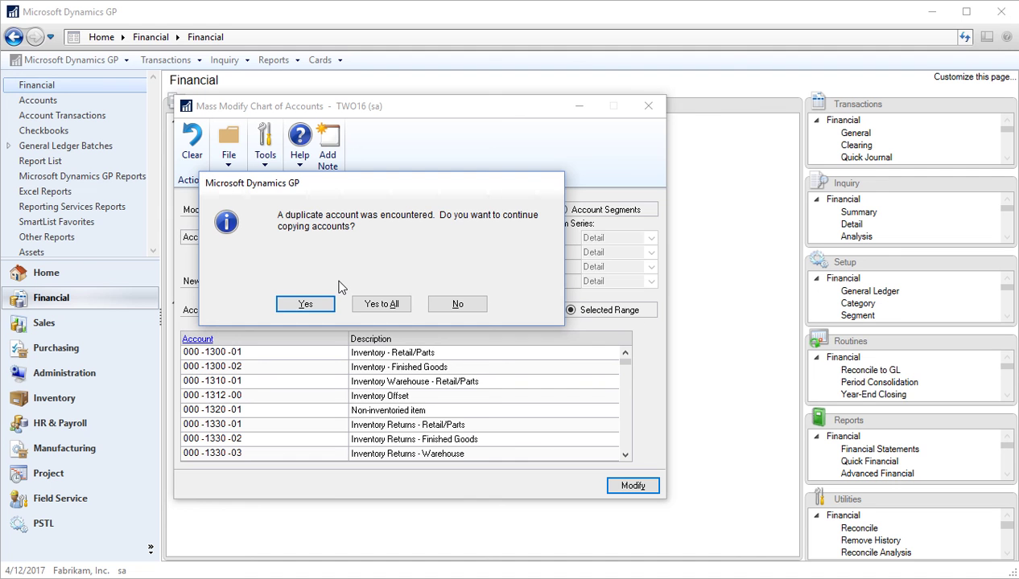
click(381, 304)
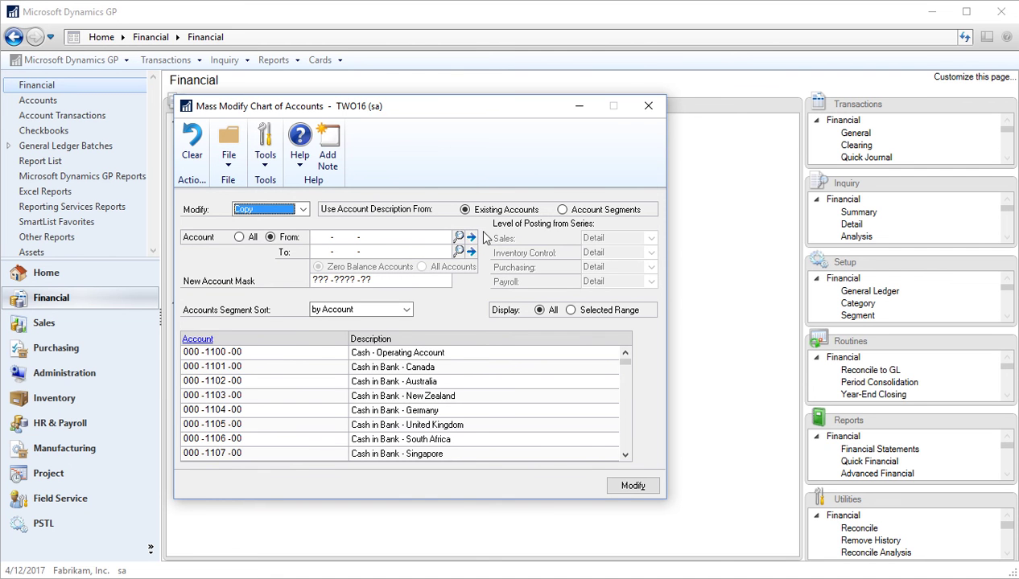
click(648, 106)
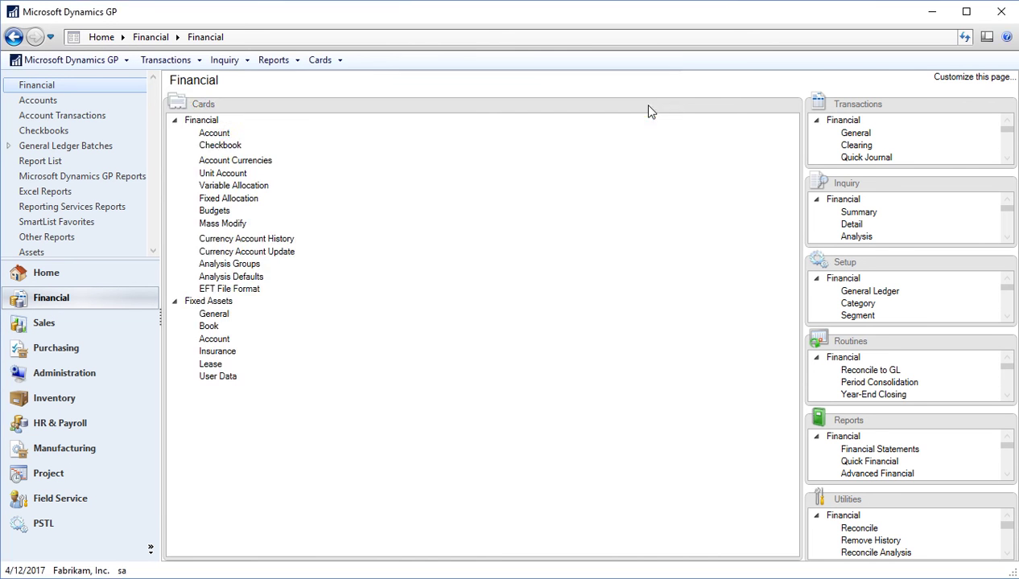
Look up the copied account 000-1300-10 in Account Maintenance, check its details, and close the window
click(209, 135)
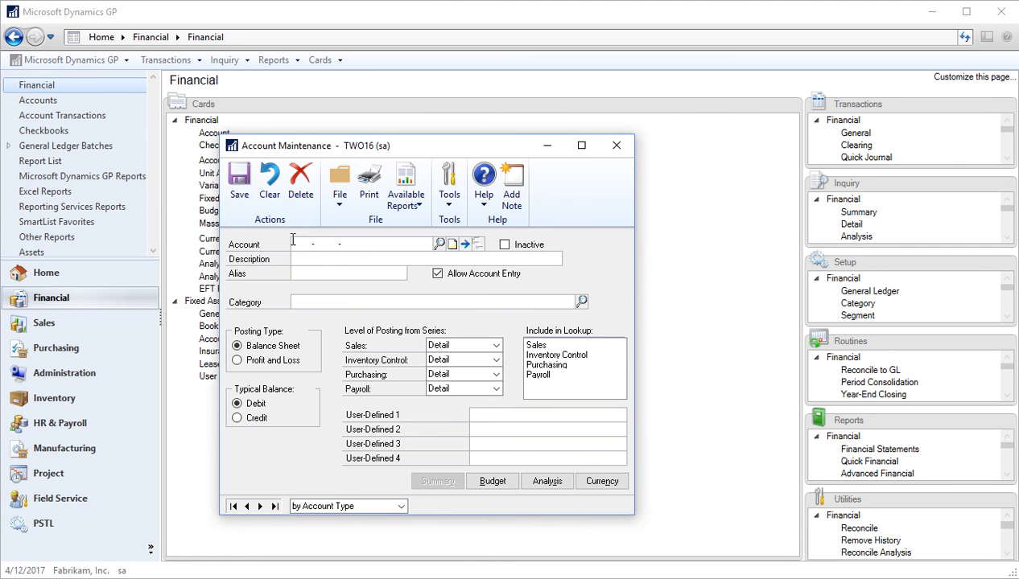
text(000 -1300 -10)
key(Tab)
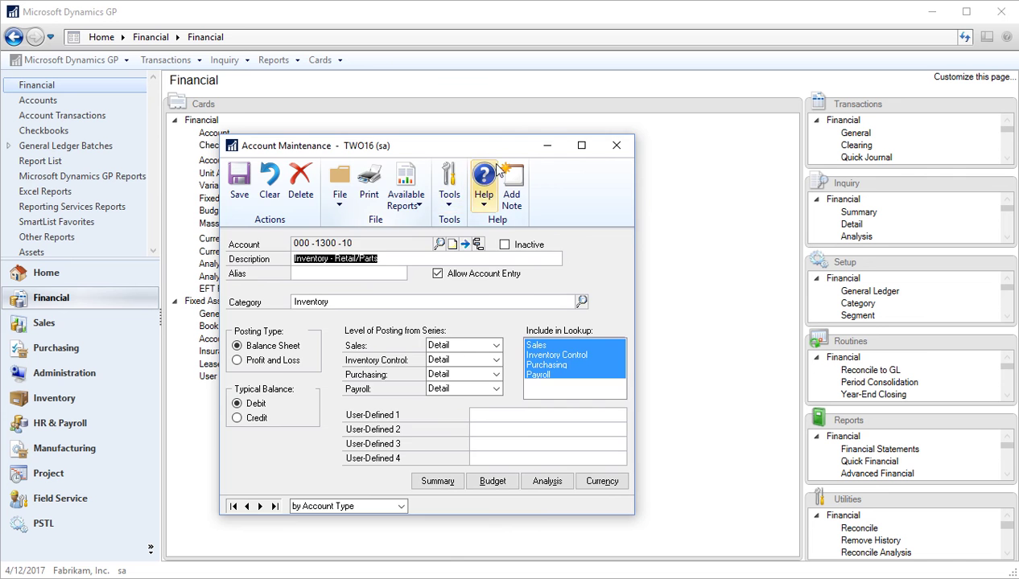
click(617, 146)
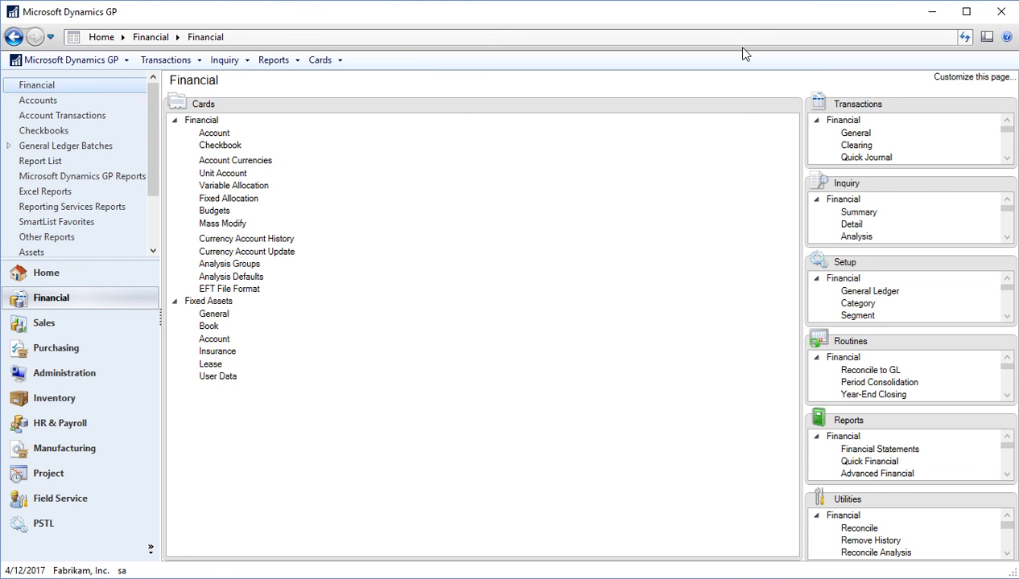
Generate the Posting chart of accounts report on screen using the demo option
click(791, 103)
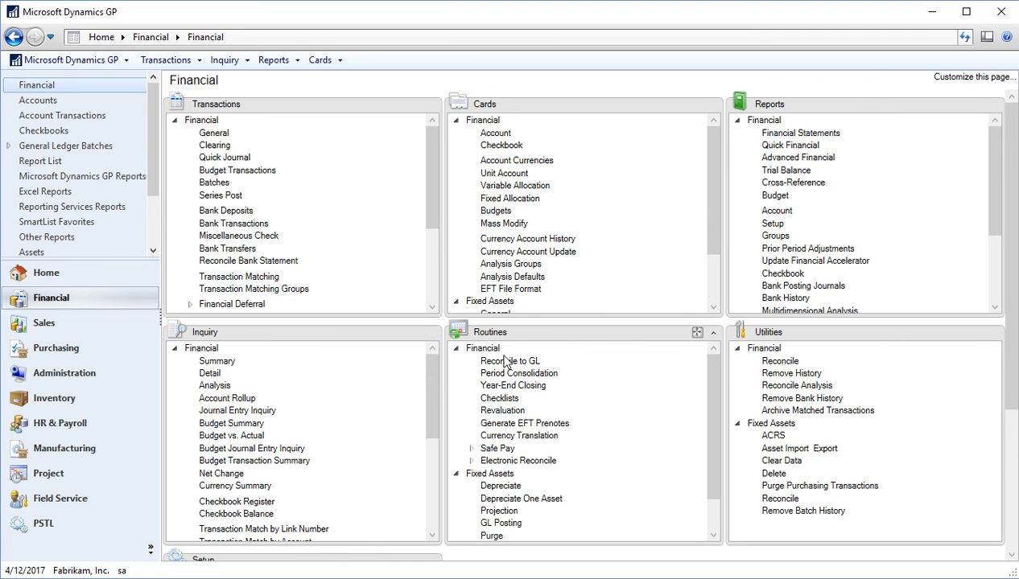
click(775, 210)
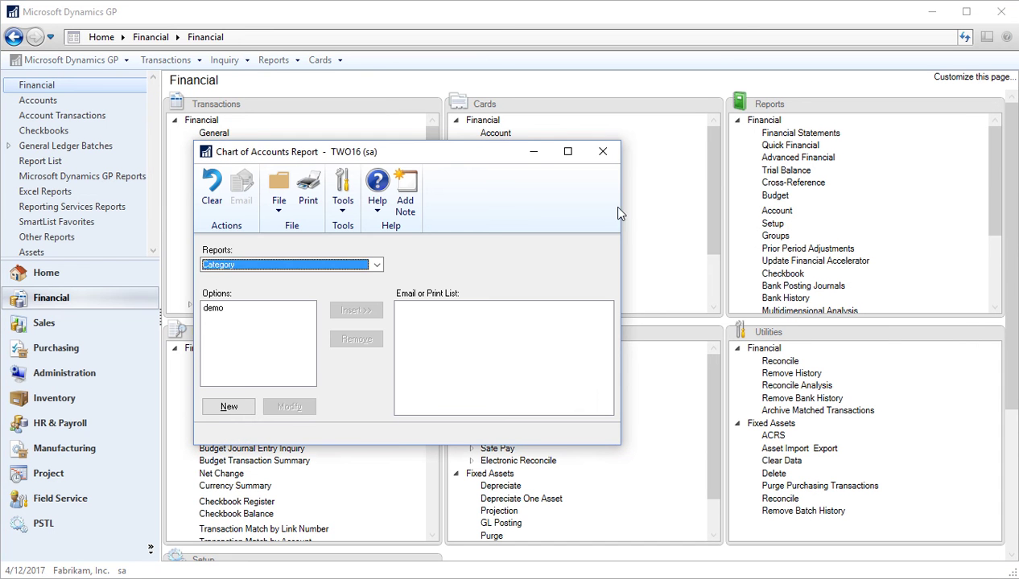
click(354, 264)
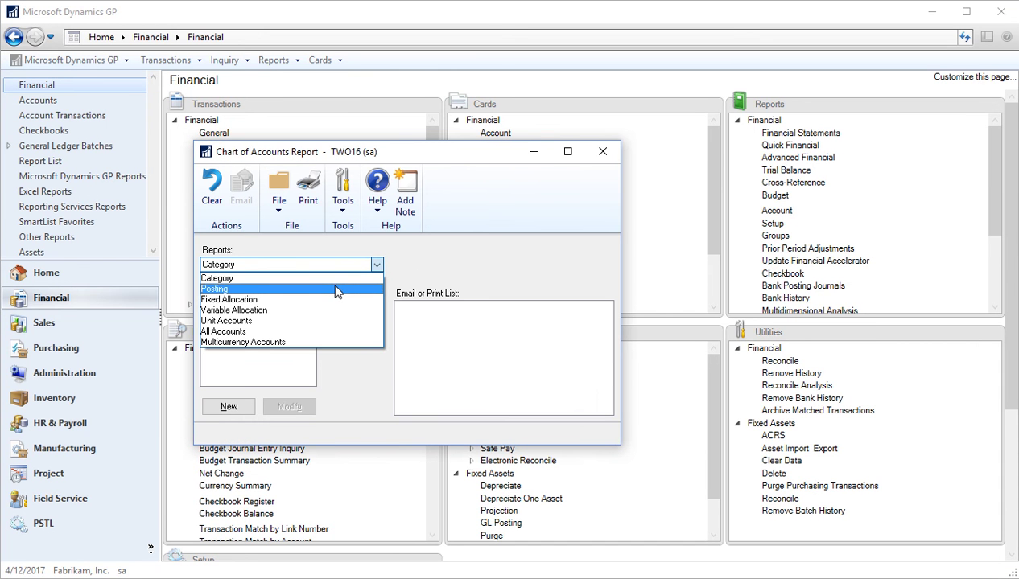
click(337, 289)
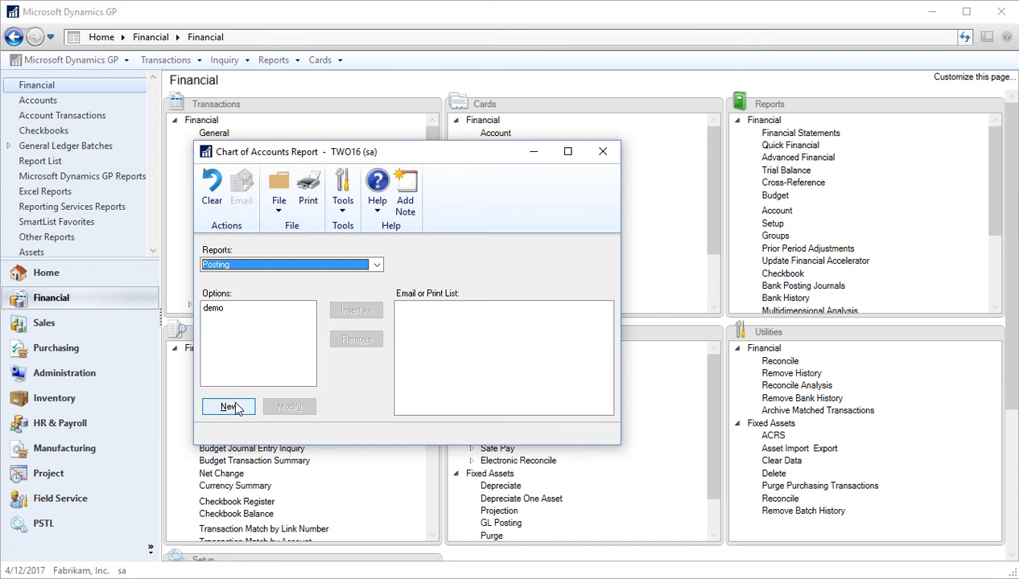
click(214, 309)
click(366, 312)
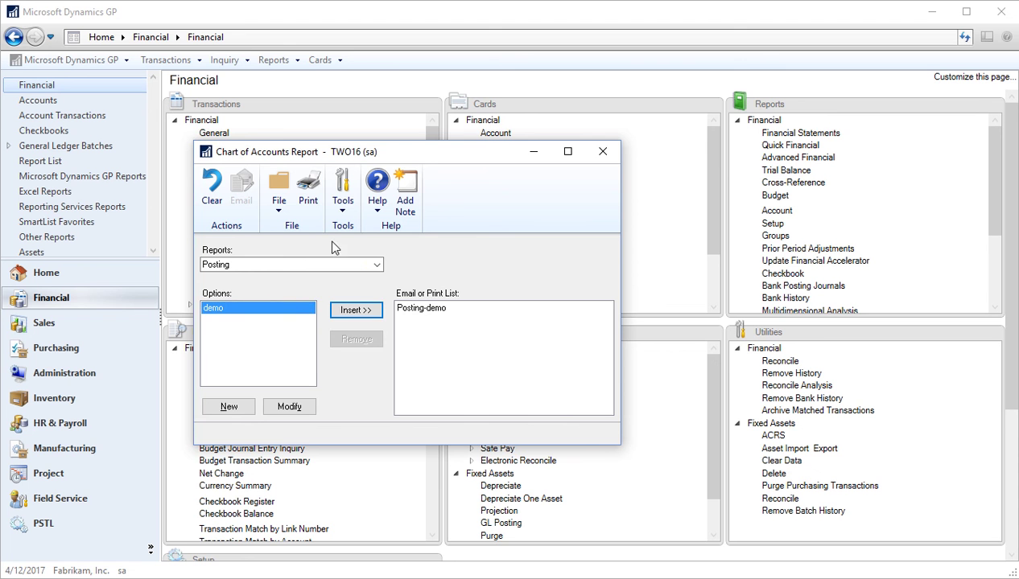
click(308, 186)
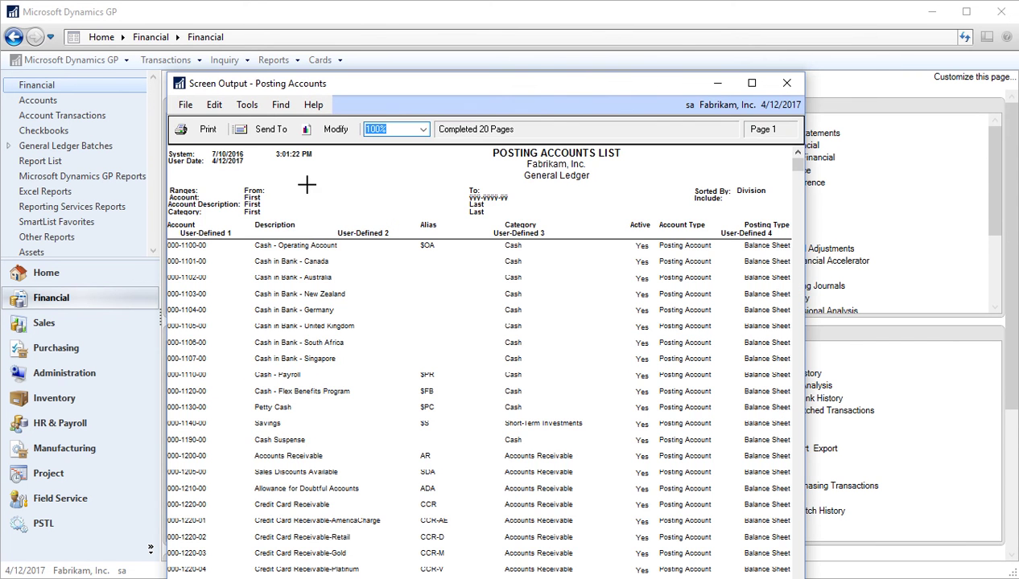
Review the Posting Accounts List output, then close it and the Chart of Accounts Report window
click(753, 85)
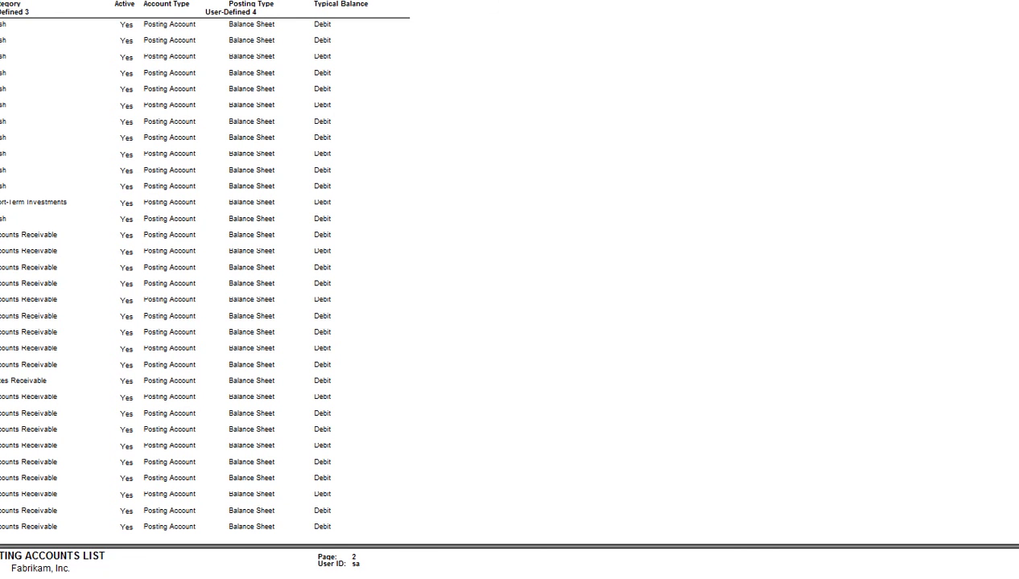
key(super+Down)
drag(500, 84, 427, 15)
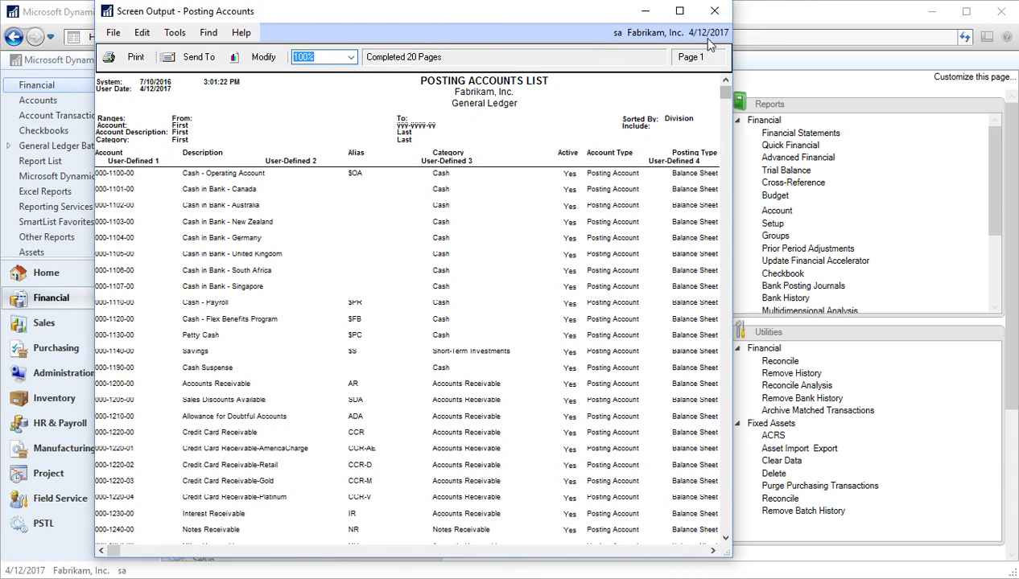
click(714, 11)
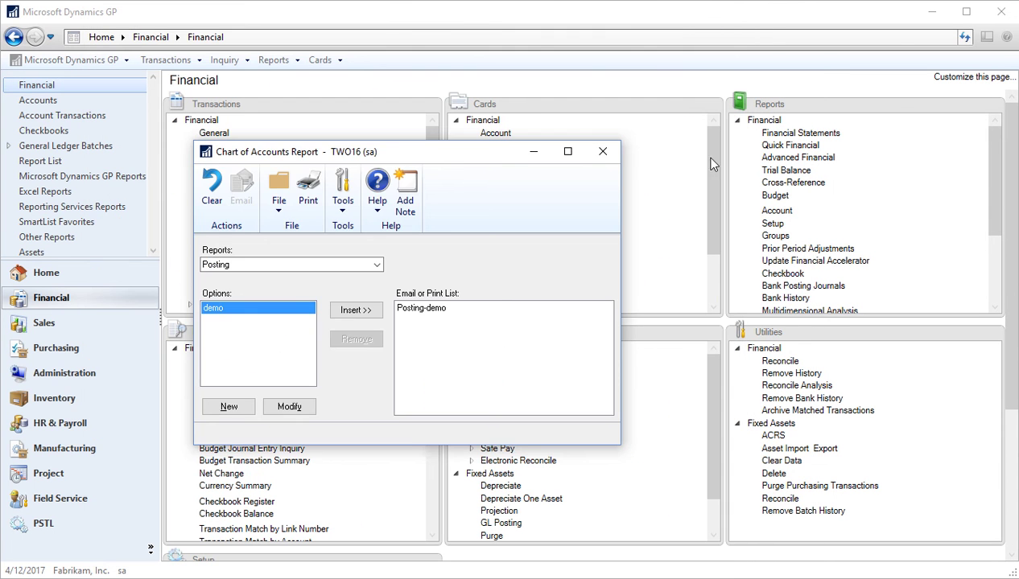
click(602, 152)
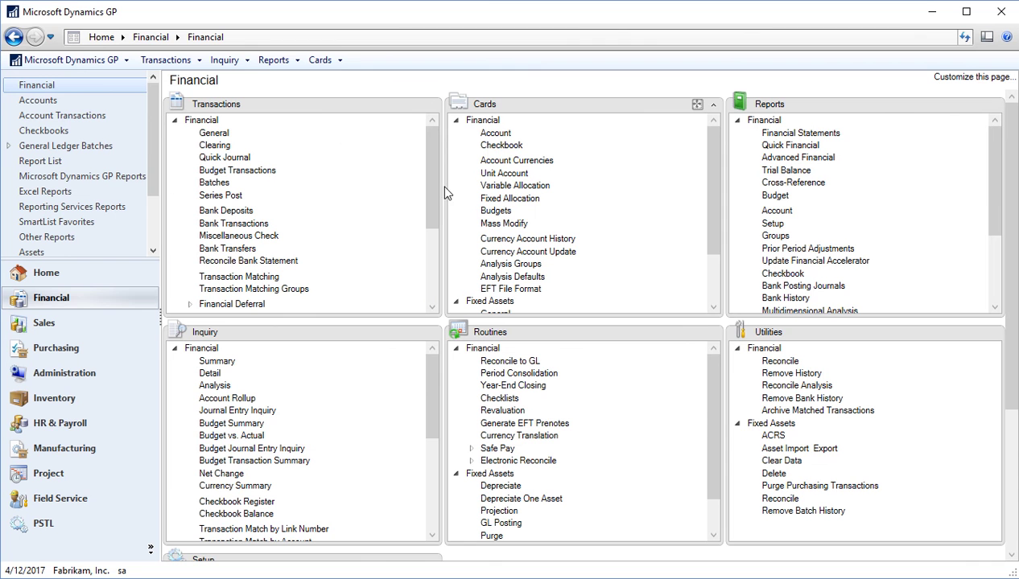
Open SmartList and reposition its window so that more of it fits on the screen
click(69, 60)
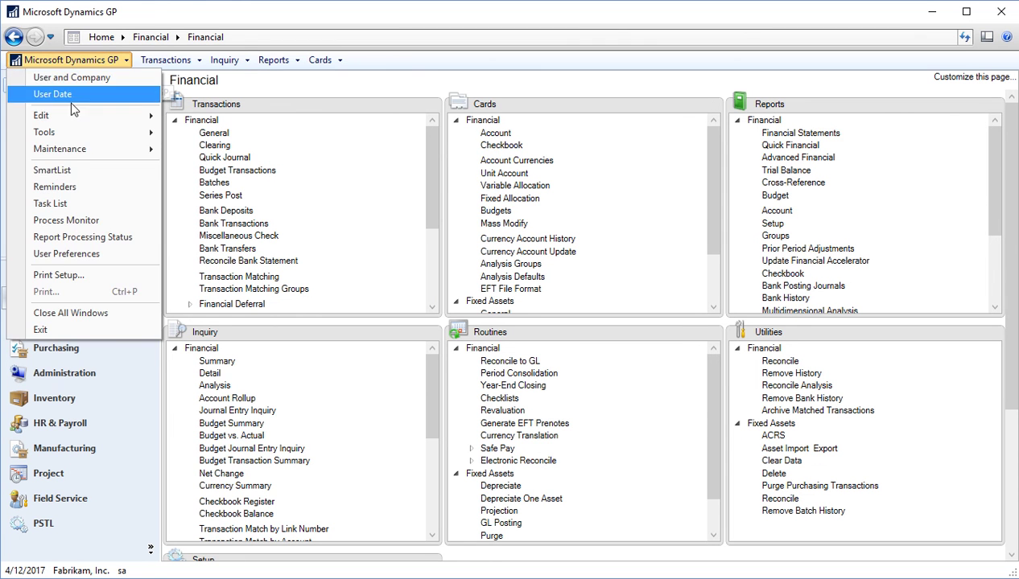
click(68, 171)
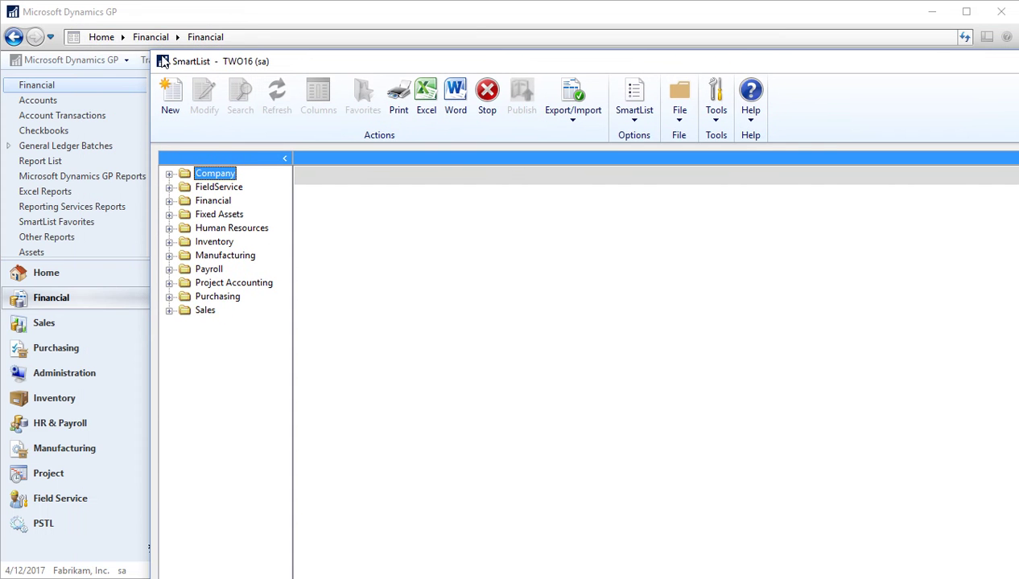
mouse_move(277, 63)
mouse_down()
mouse_move(239, 38)
mouse_move(149, 14)
mouse_move(139, 25)
mouse_up()
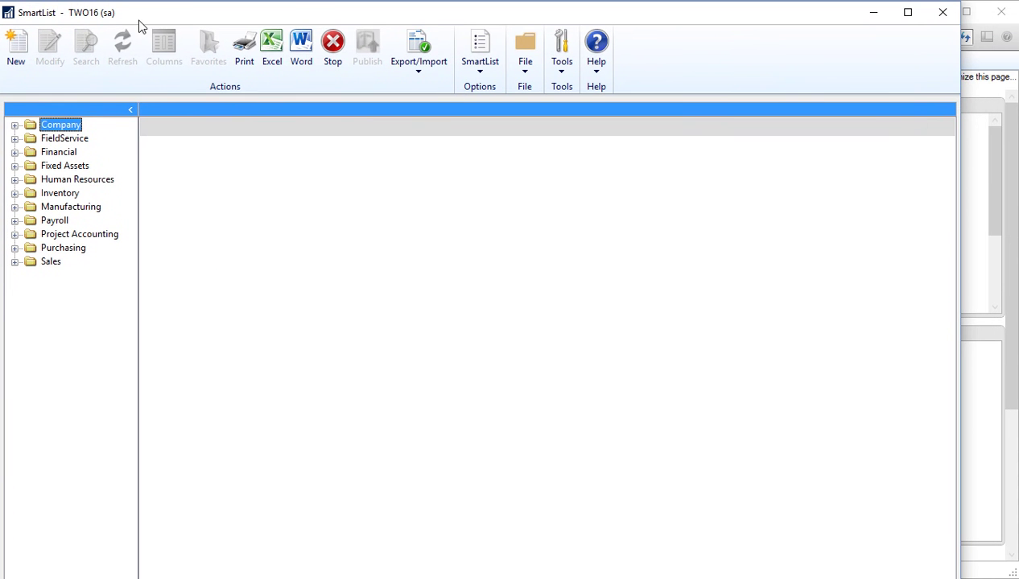